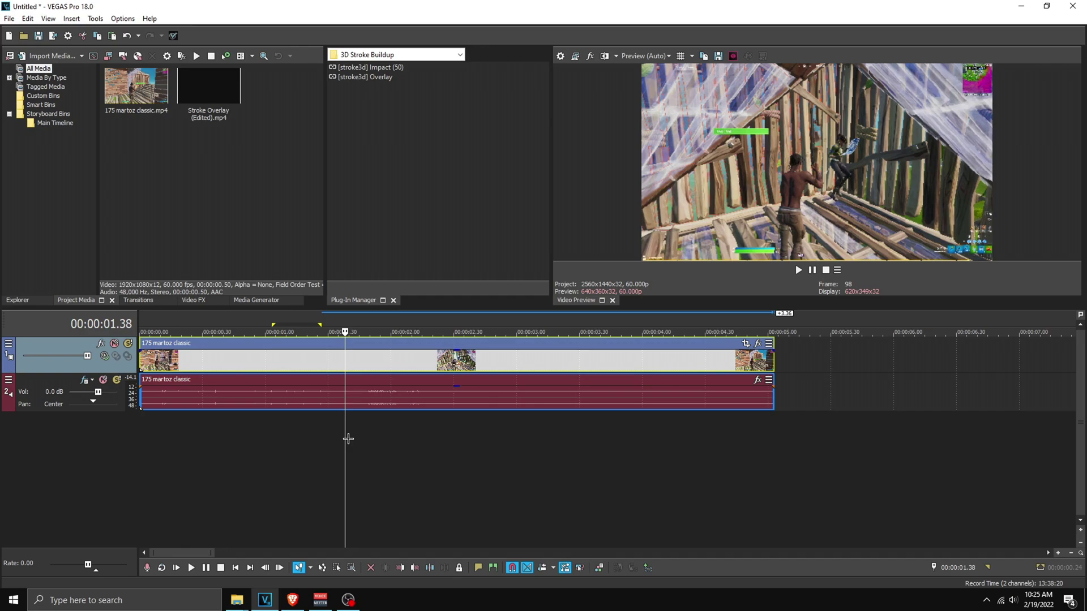
Split the 175 martoz classic clip at 00:00:01.31, just before the shot is fired.
mouse_move(247, 431)
left_mouse_down()
mouse_move(396, 432)
mouse_move(238, 413)
left_mouse_up()
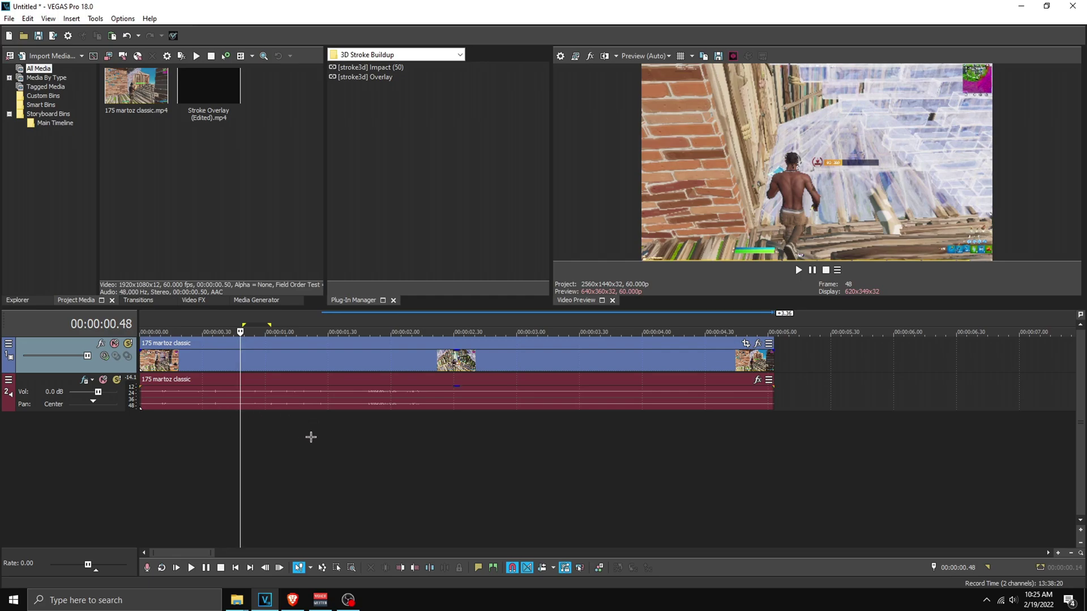
left_click(251, 435)
left_click_drag(250, 436, 330, 434)
key("s")
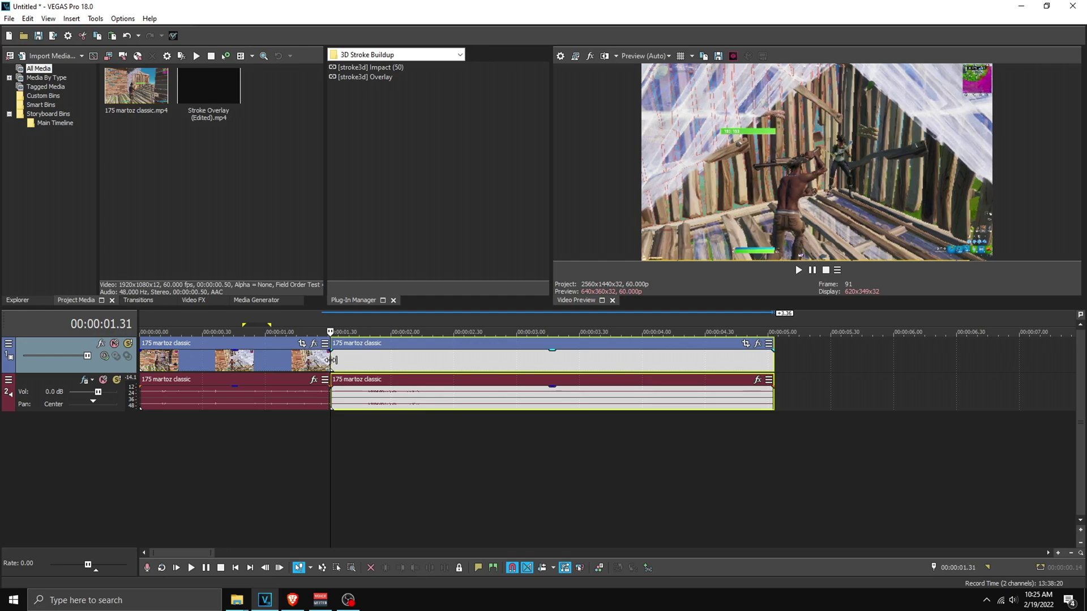
scroll(407, 389, "up", 2)
scroll(406, 390, "down", 2)
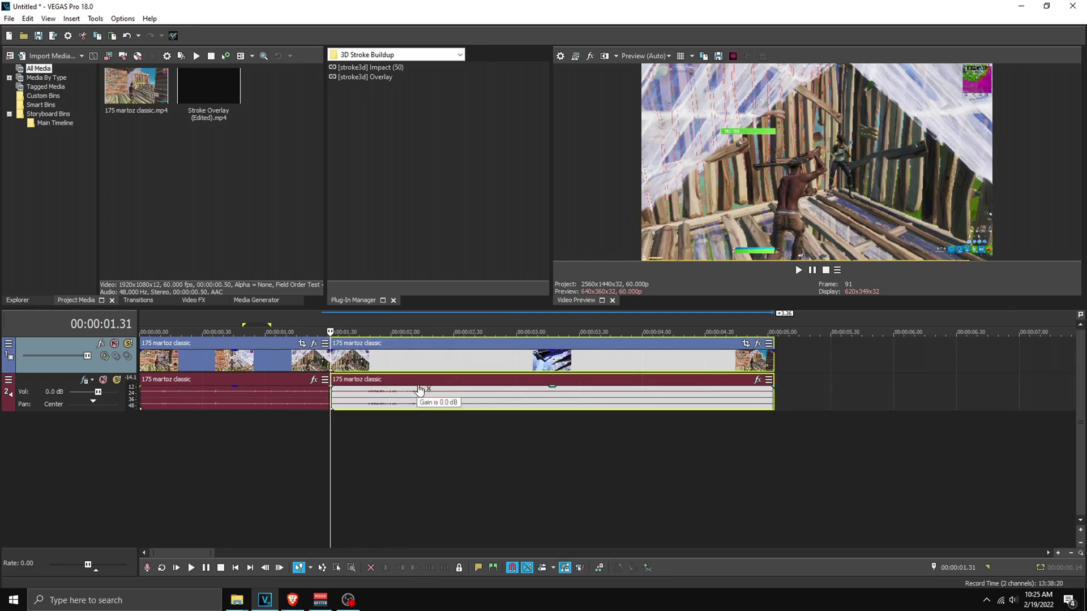
Place a marker 50 frames after the split and set the time selection from the split to that marker.
left_click(959, 567)
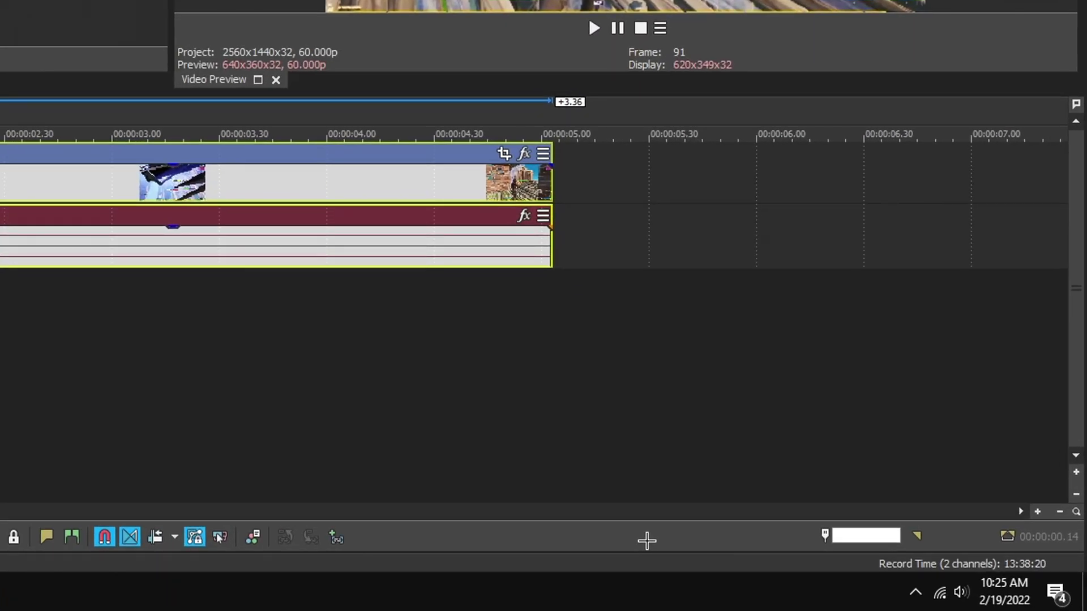
type("+50")
key("Return")
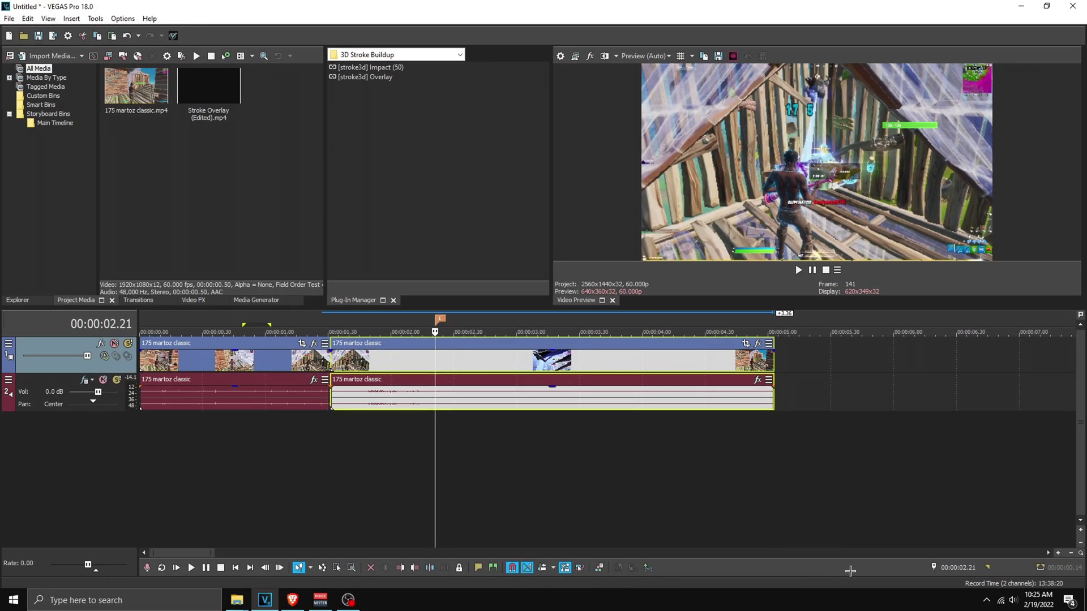
left_click_drag(331, 425, 435, 426)
left_click(375, 425)
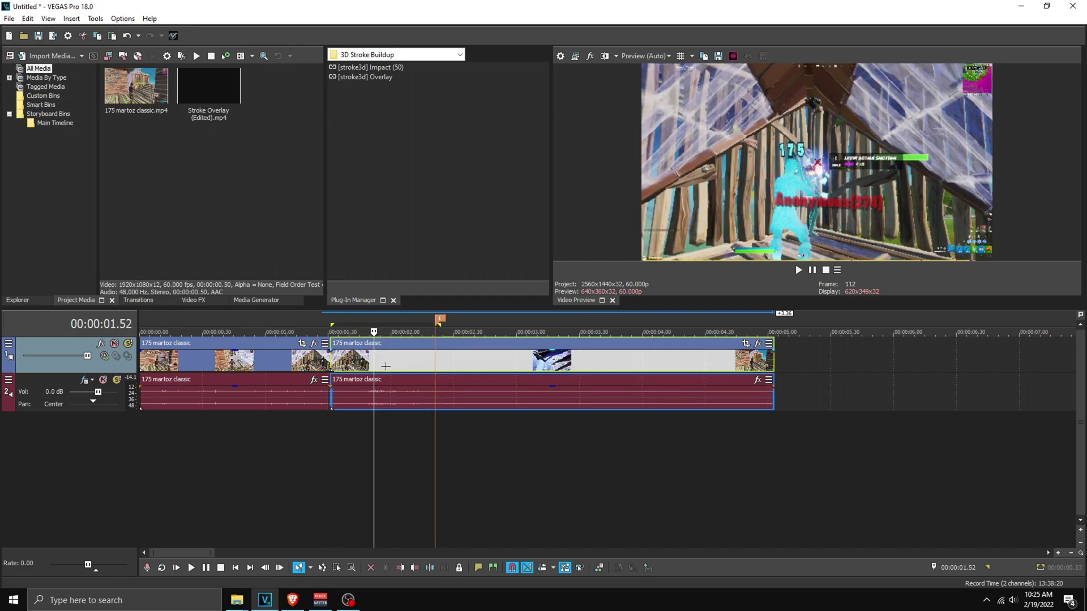
Apply TwixtorPRO with its default preset to the clip after the split and enable Speed % keyframing synced to the timeline cursor.
left_click(193, 300)
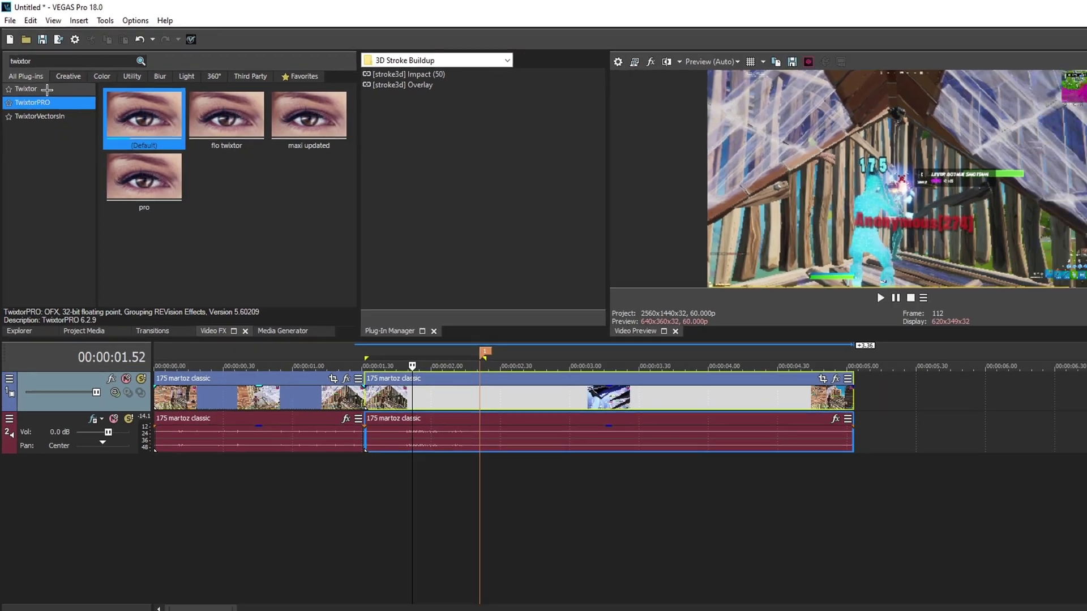
left_click_drag(234, 239, 373, 367)
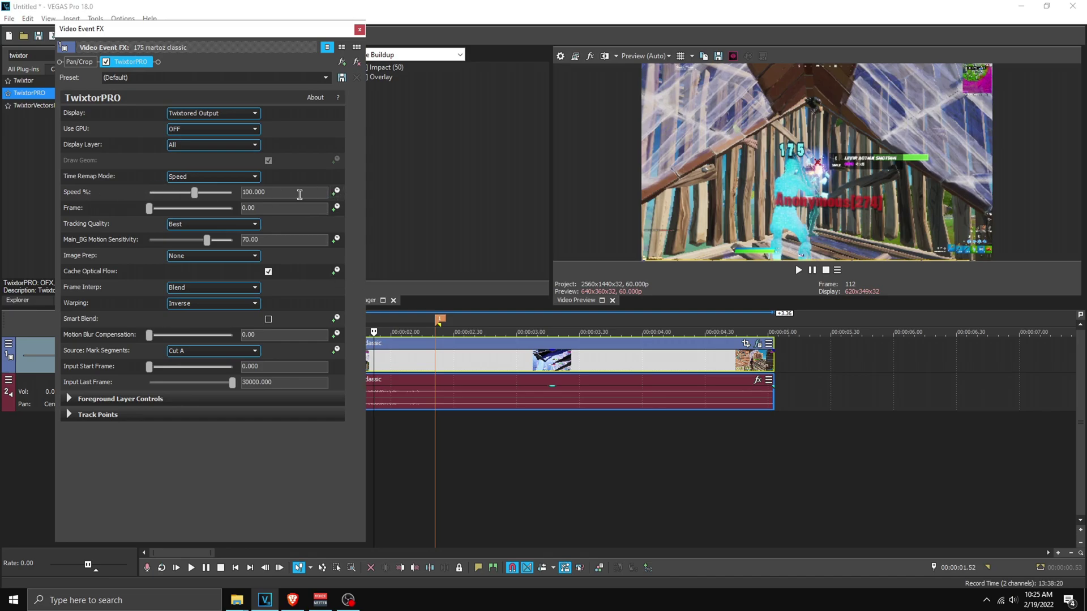
left_click(335, 191)
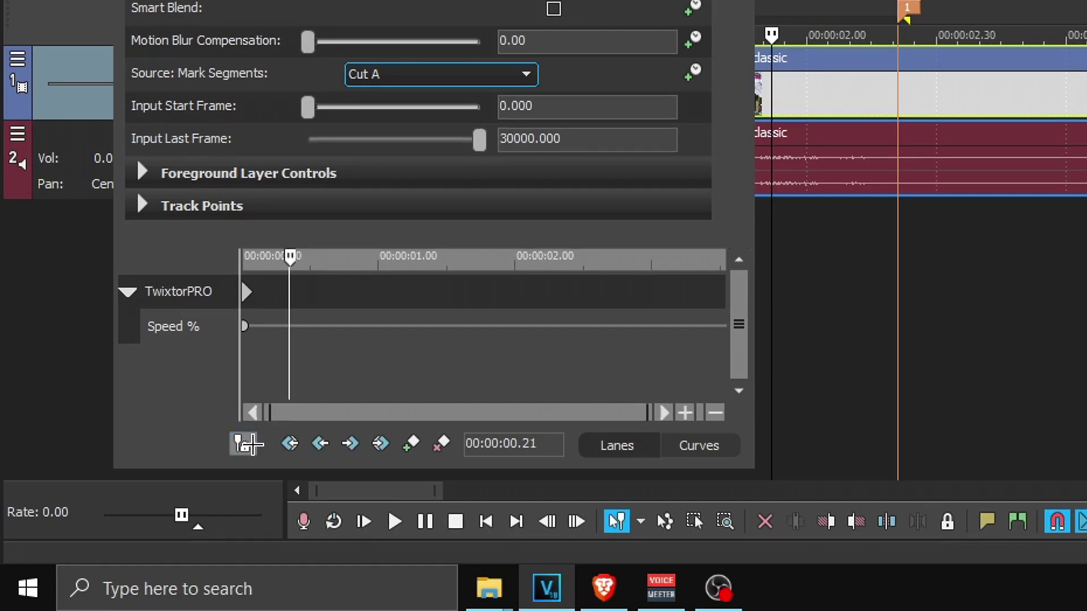
left_click(244, 444)
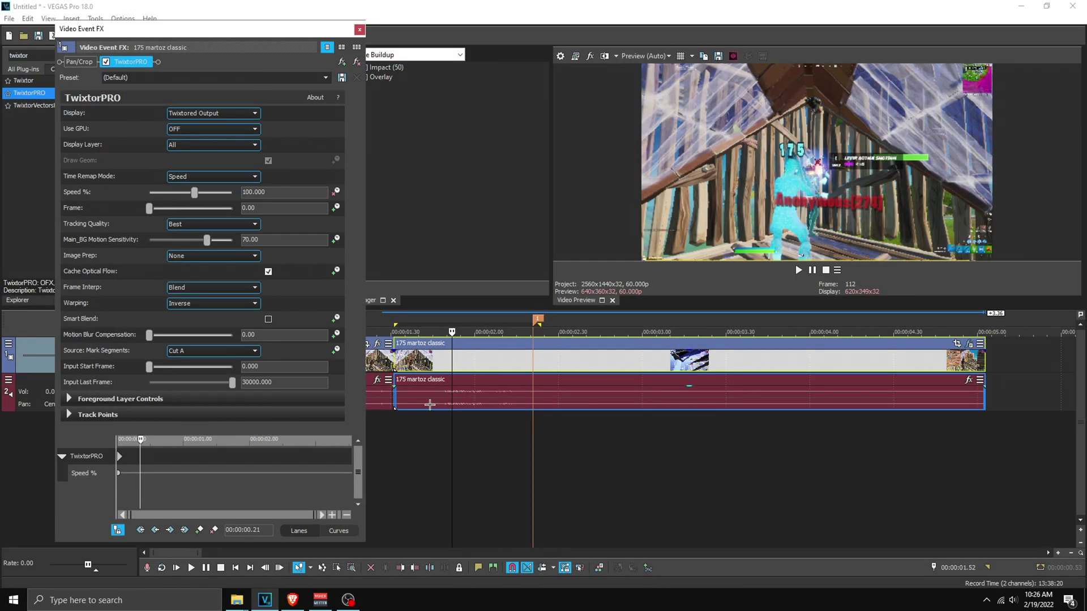
Add a TwixtorPRO keyframe five frames after the clip's start and set its Speed % to 50.
left_click(396, 363)
scroll(220, 482, "up", 2)
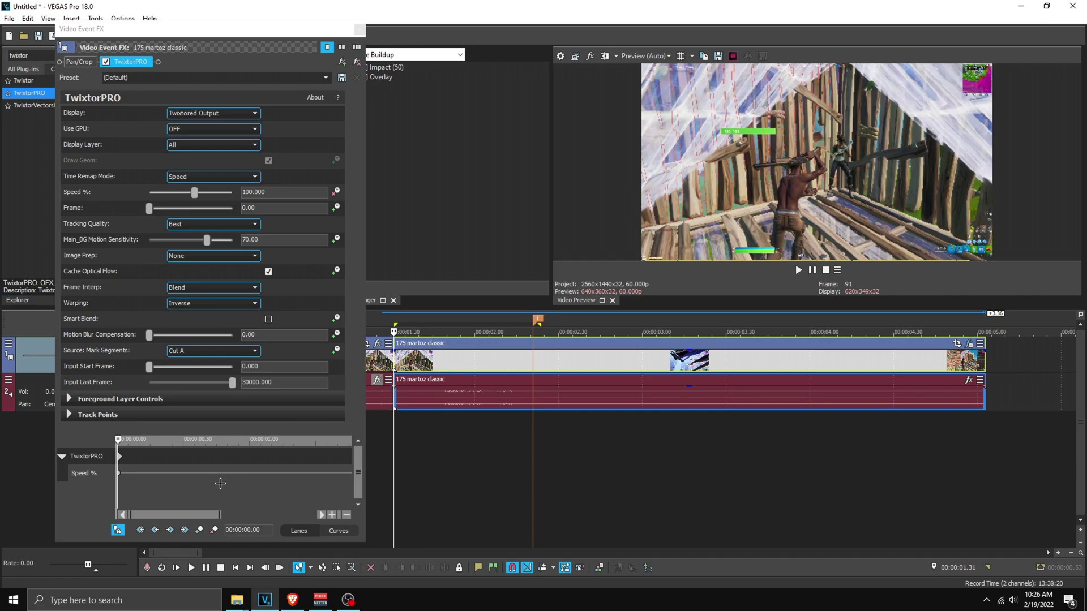
key("Right")
key("Right")
key("Right")
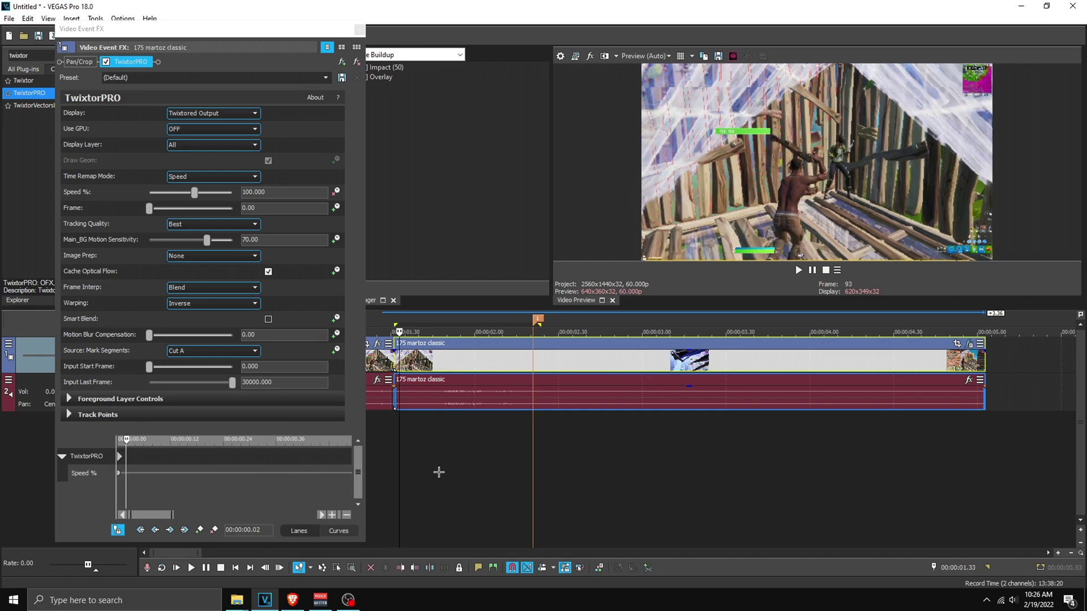
key("Right")
key("Right")
left_click(199, 531)
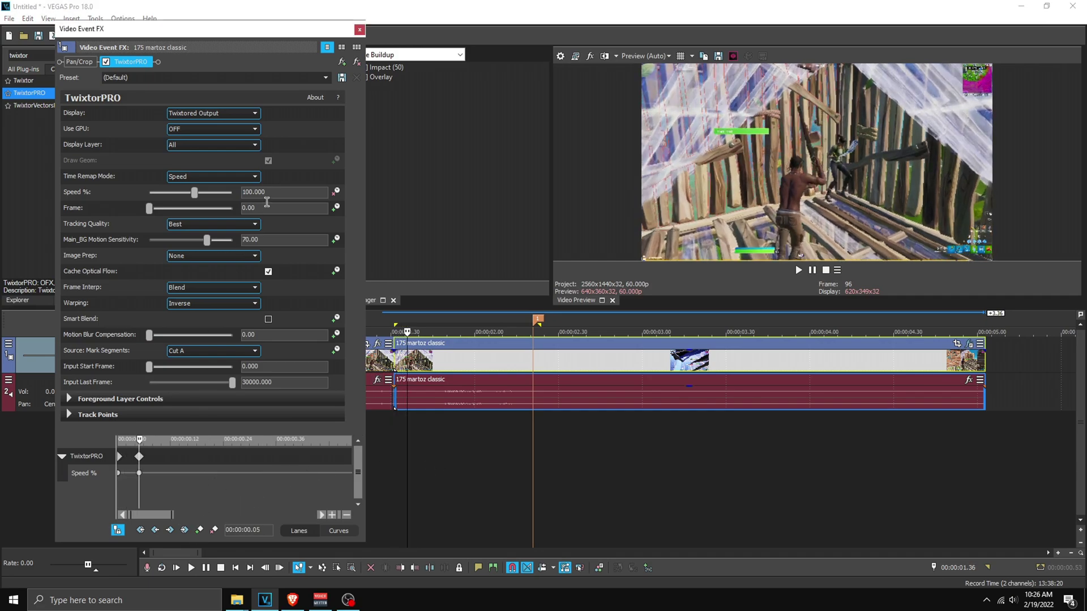
left_click_drag(270, 193, 216, 192)
type("50")
key("Return")
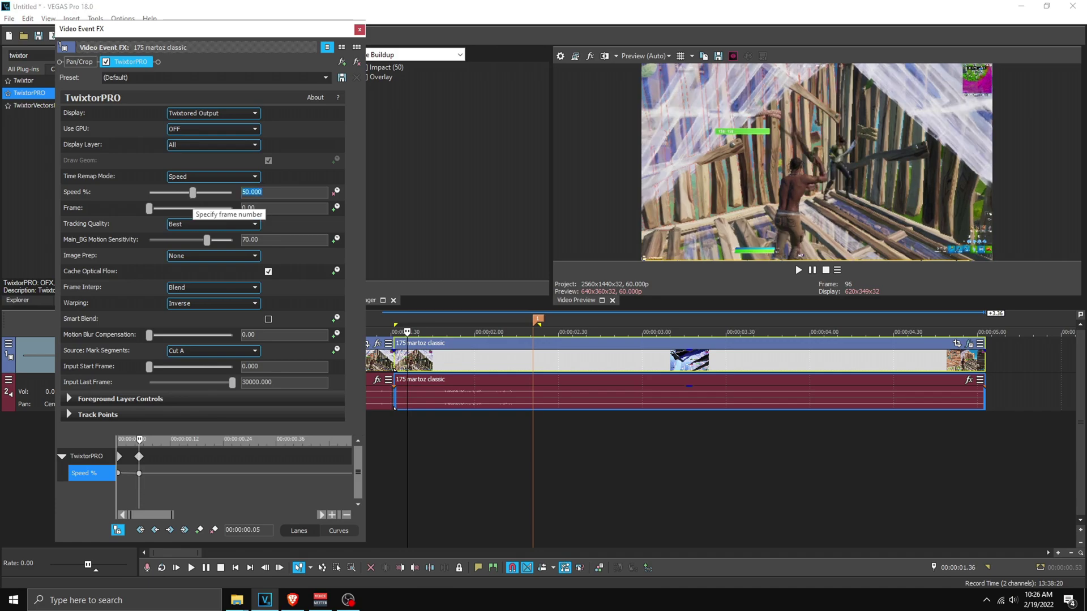
Add a TwixtorPRO keyframe at the marker and another five frames before it with Speed % set to 10.
left_click(529, 361)
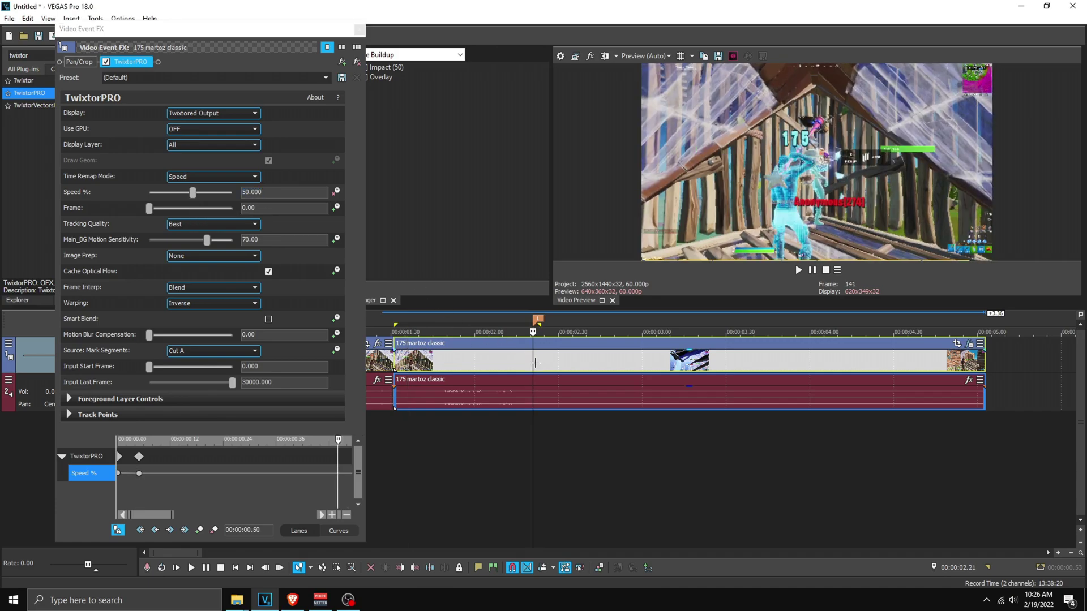
left_click(199, 530)
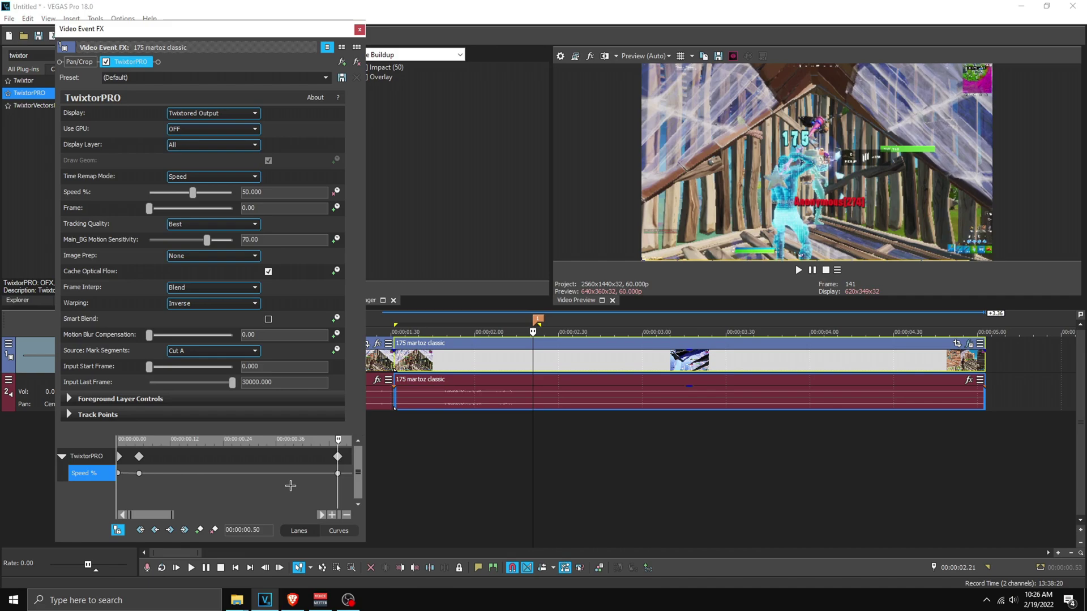
left_click(517, 439)
key("Left")
key("Left")
key("Left")
key("Left")
key("Left")
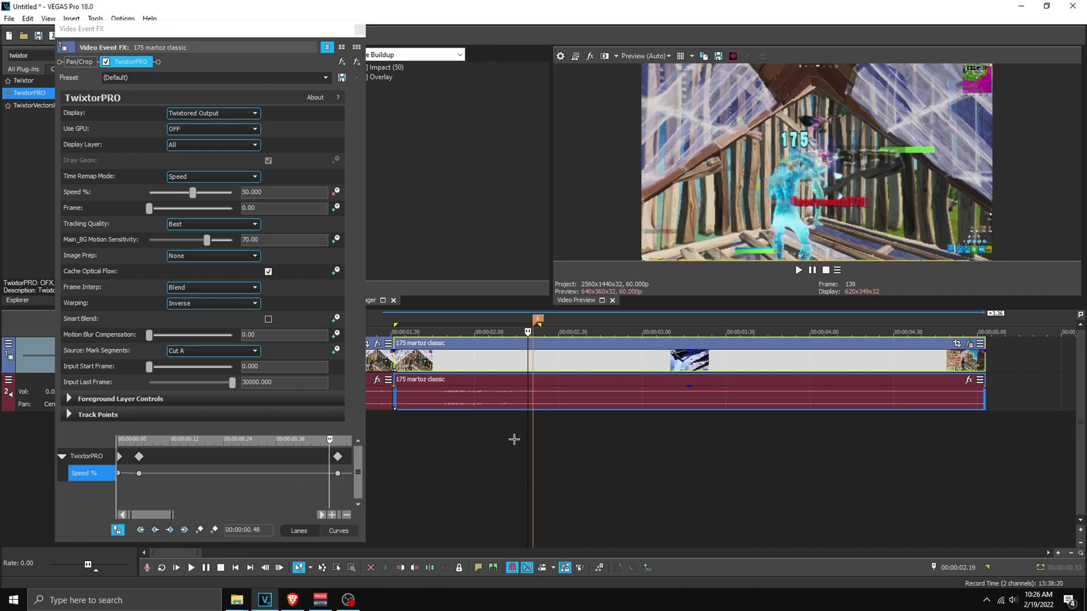
left_click(267, 192)
type("1")
key("Return")
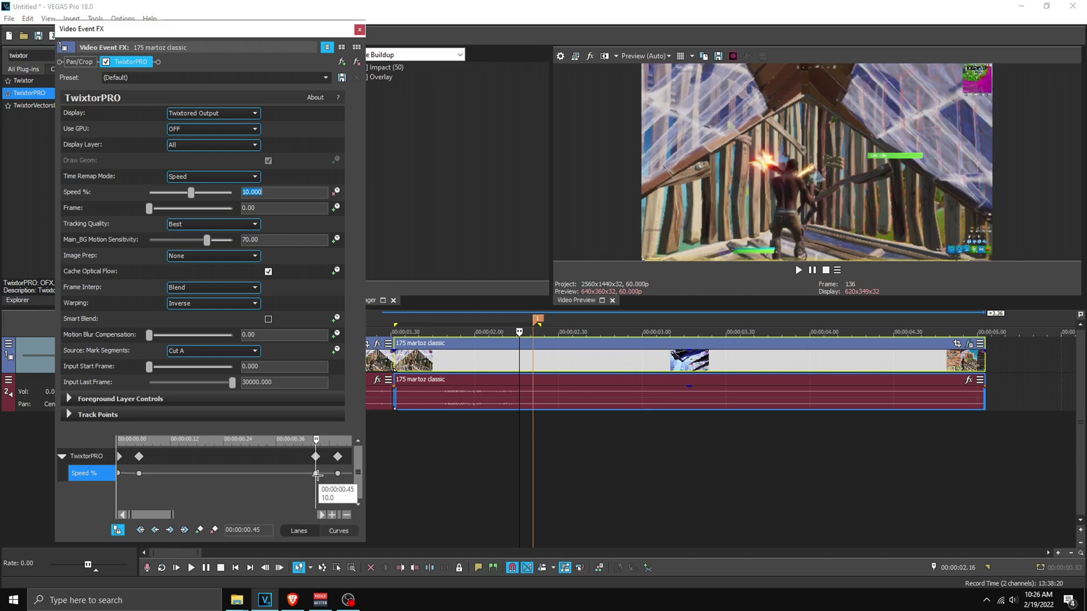
Add a TwixtorPRO keyframe five frames after the marker, at 00:00:00.55 in the effect's timeline.
left_click(336, 492)
scroll(337, 492, "up", 3)
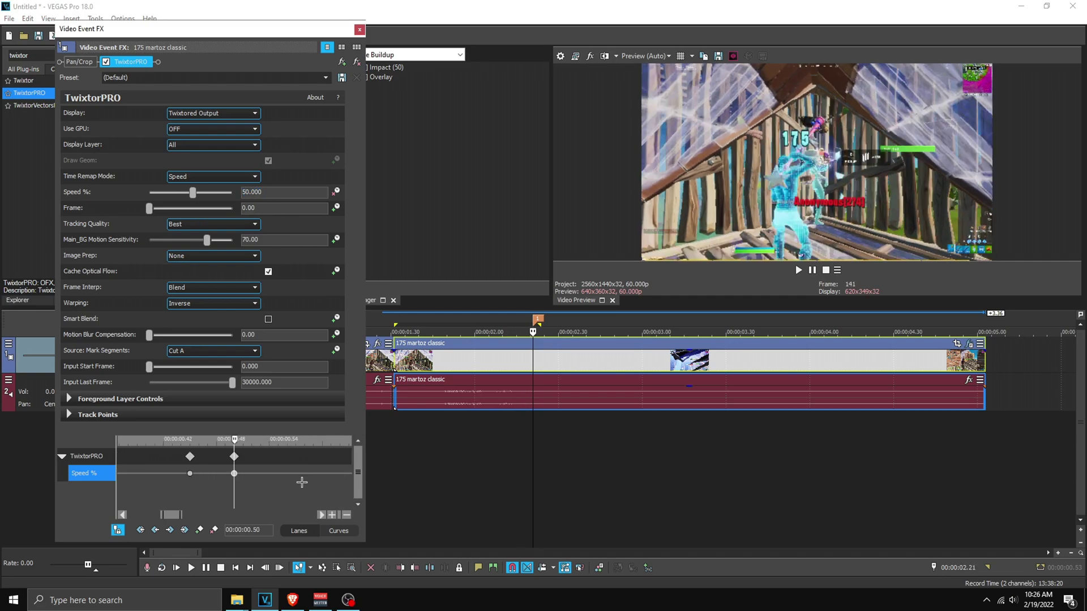
key("space")
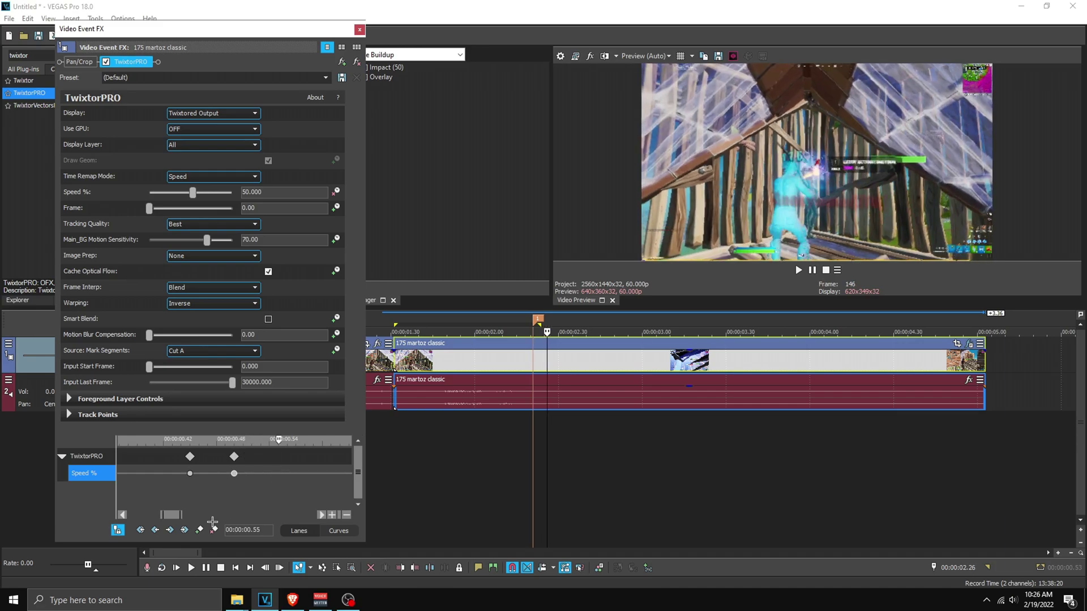
left_click(199, 530)
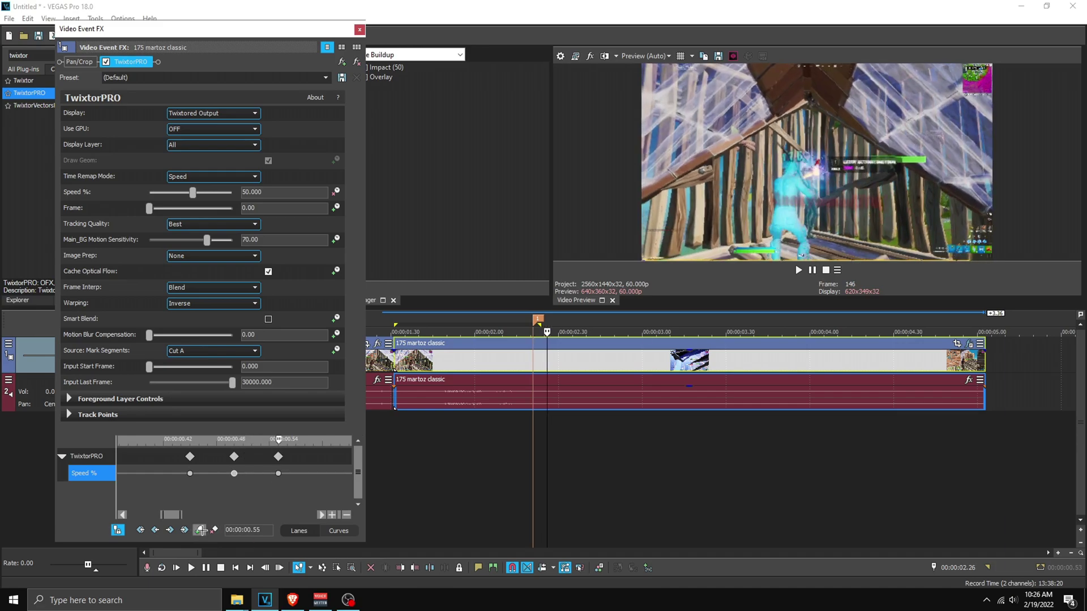
Set Speed % to 300 on the keyframe at the marker.
left_click(235, 472)
left_click(282, 192)
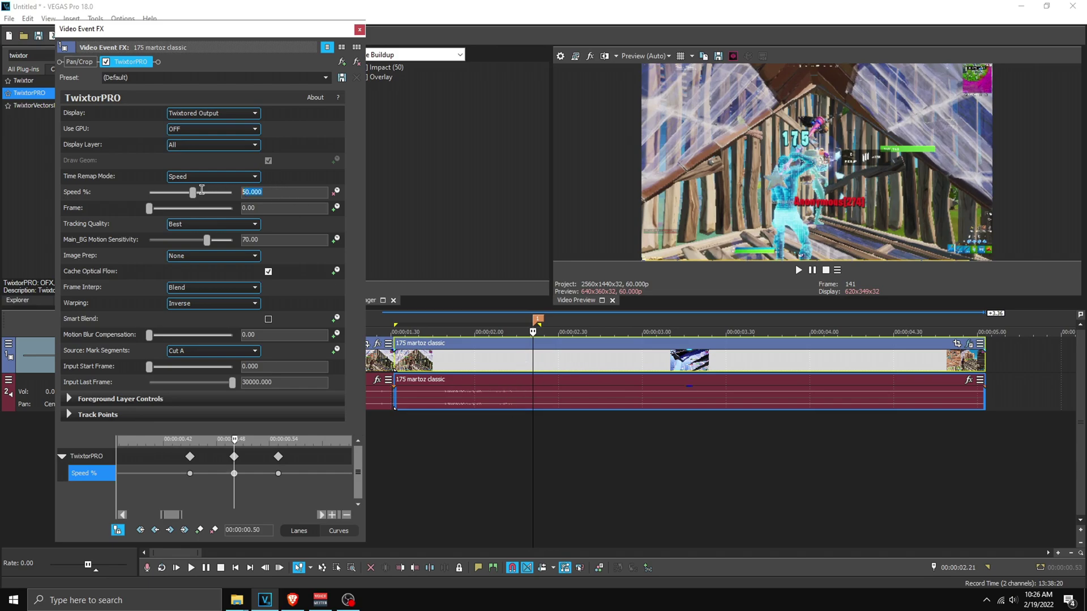
type("300")
key("Return")
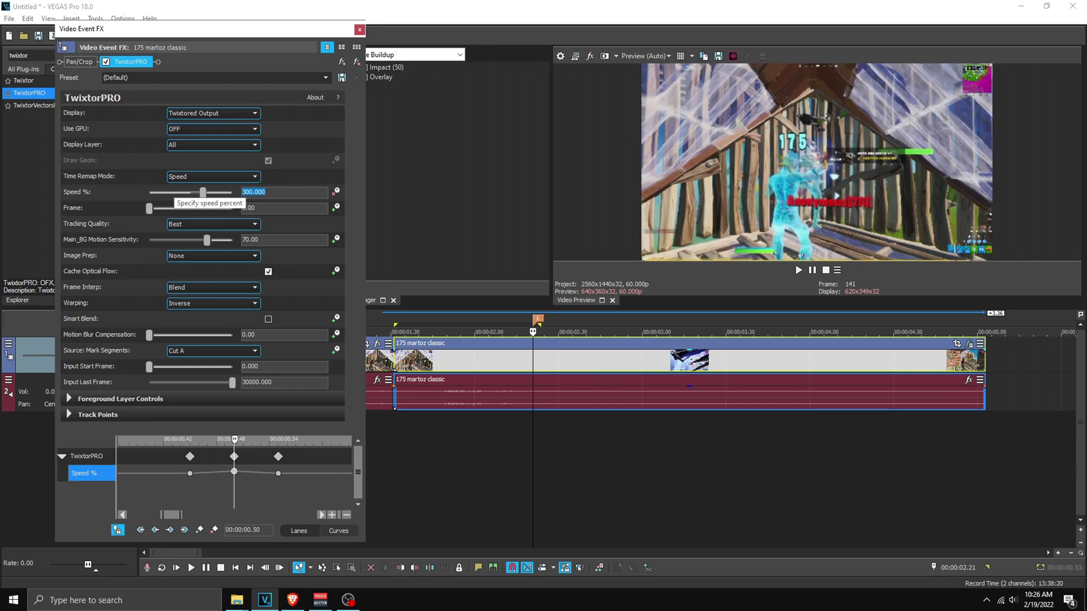
Set the first Speed % keyframe to Sharp Fade and the keyframe at five frames to Slow Fade.
scroll(208, 478, "down", 5)
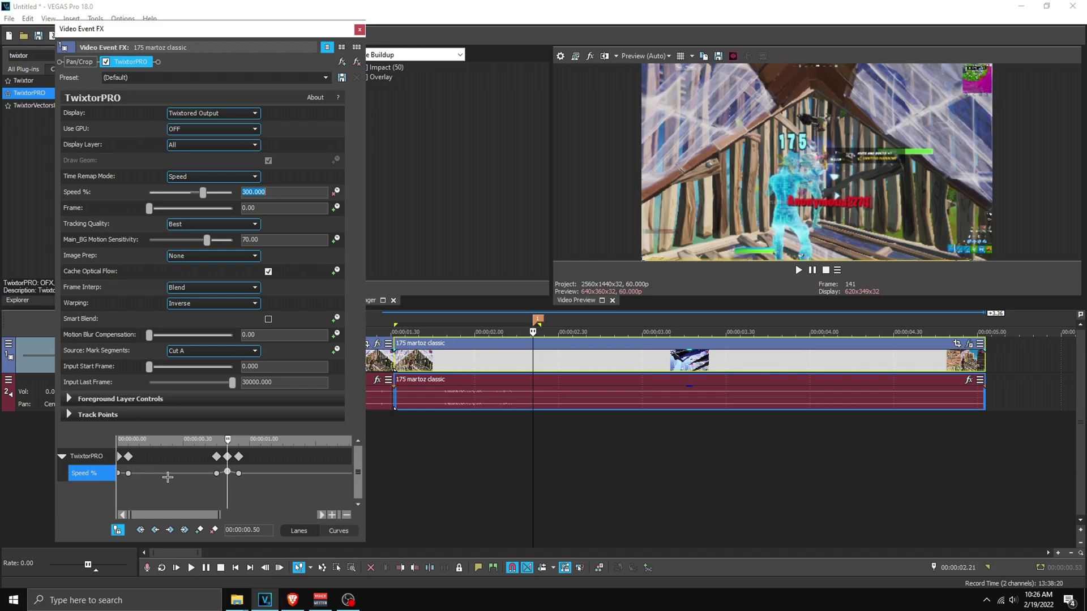
left_click(118, 469)
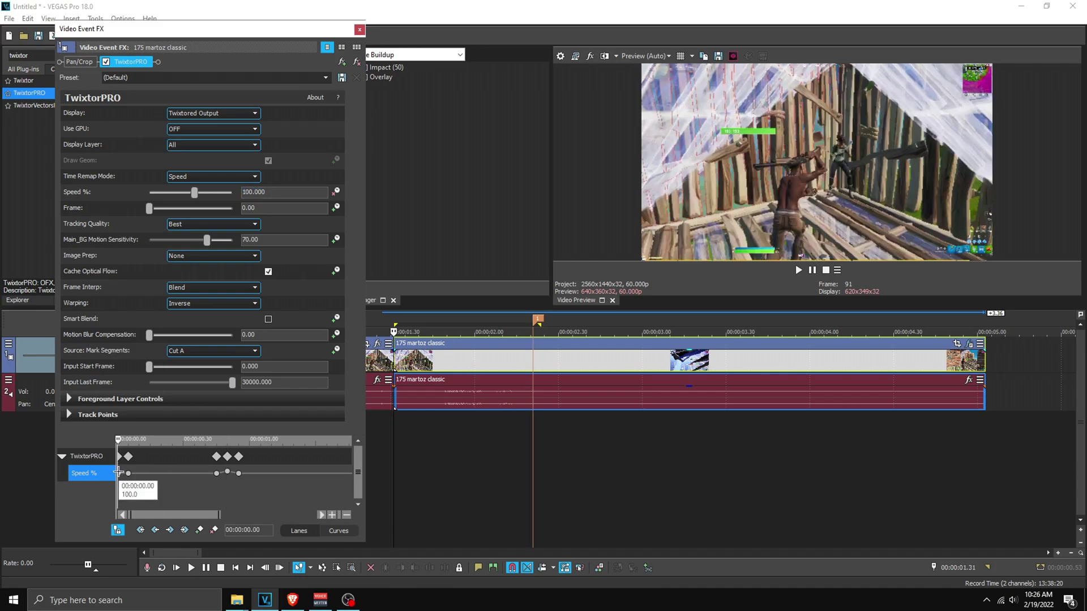
right_click(118, 469)
left_click(145, 422)
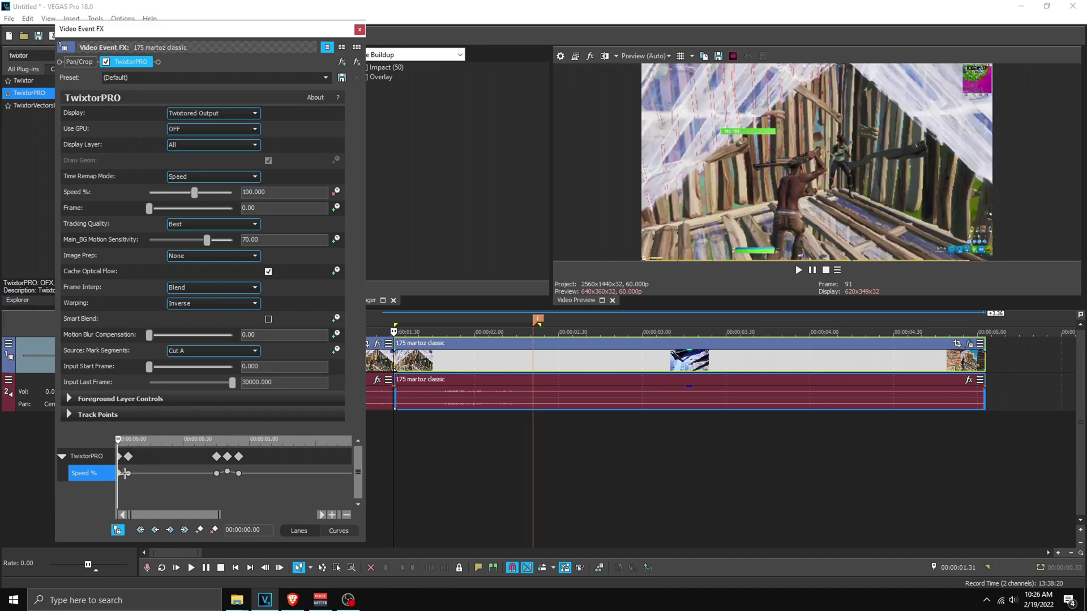
left_click(127, 473)
right_click(126, 473)
left_click(162, 411)
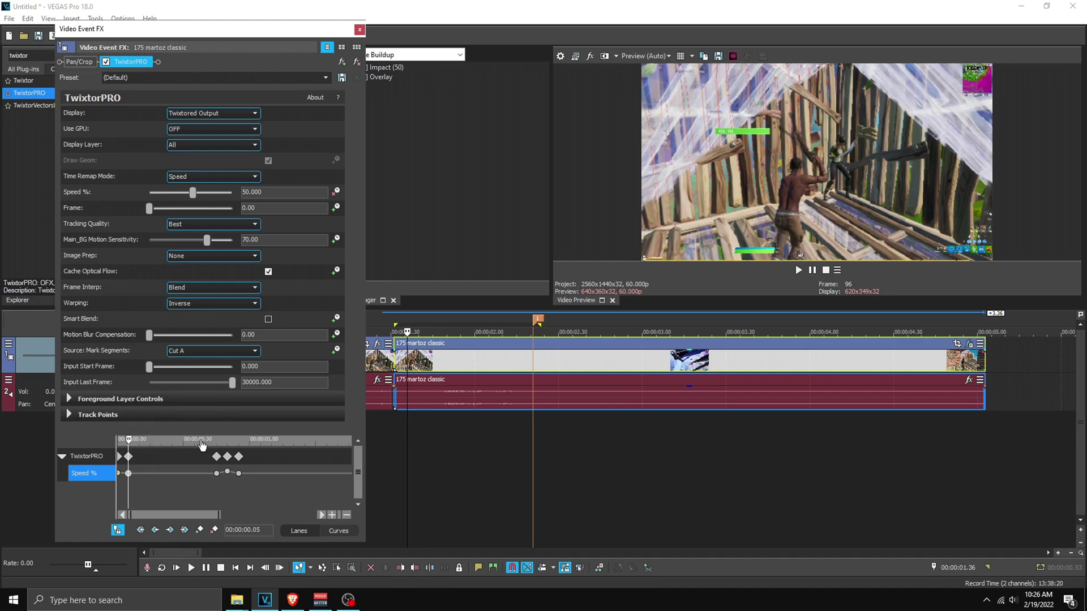
Set the Speed % keyframe at 00:00:00.45 to Slow Fade and the one at 00:00:00.50 to Fast Fade.
left_click(215, 473)
right_click(216, 473)
left_click(249, 410)
scroll(250, 472, "up", 3)
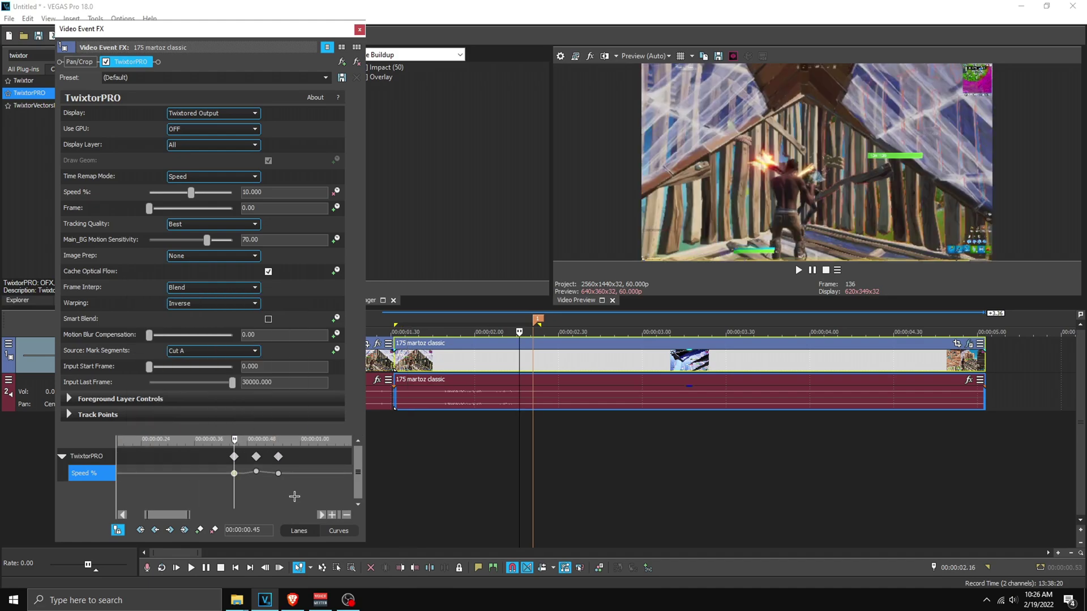
left_click(278, 473)
right_click(278, 473)
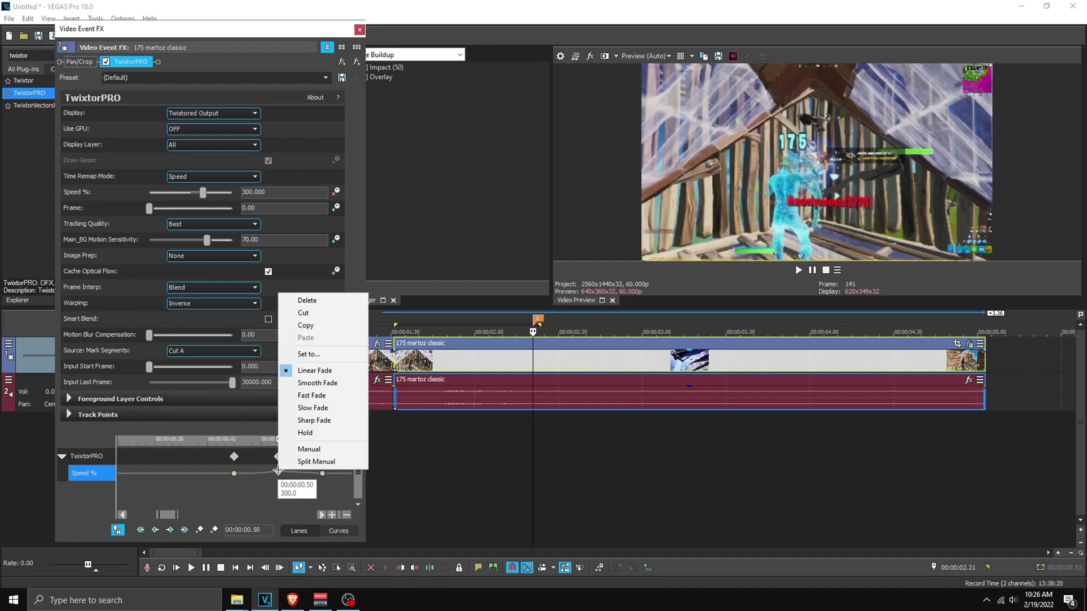
left_click(300, 395)
Set TwixtorPRO's Main_BG Motion Sensitivity to 70.50.
scroll(256, 496, "down", 2)
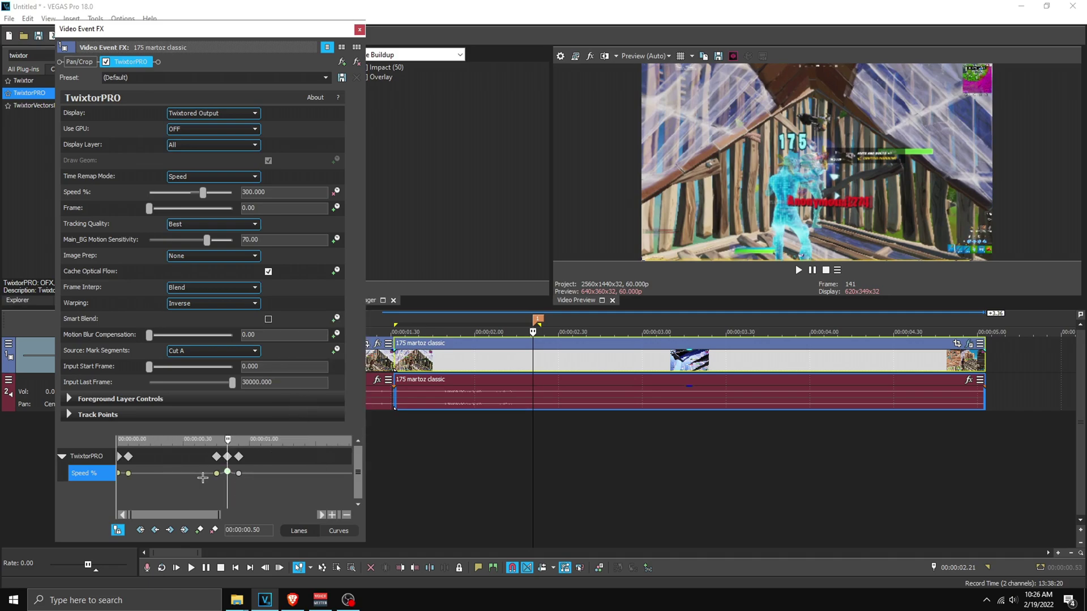
scroll(240, 488, "up", 2)
mouse_move(192, 474)
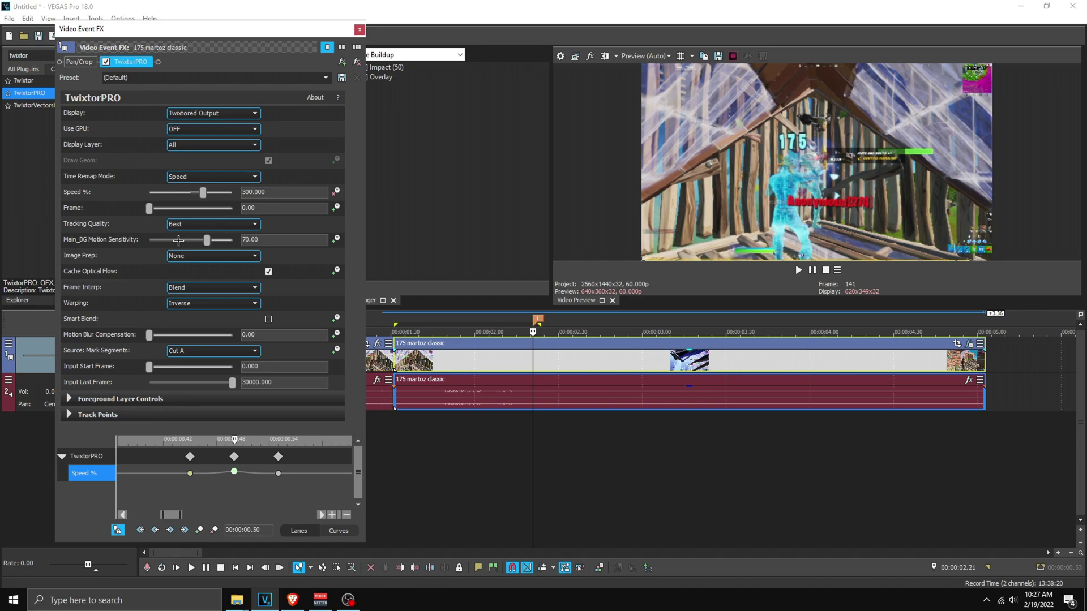
left_click(275, 240)
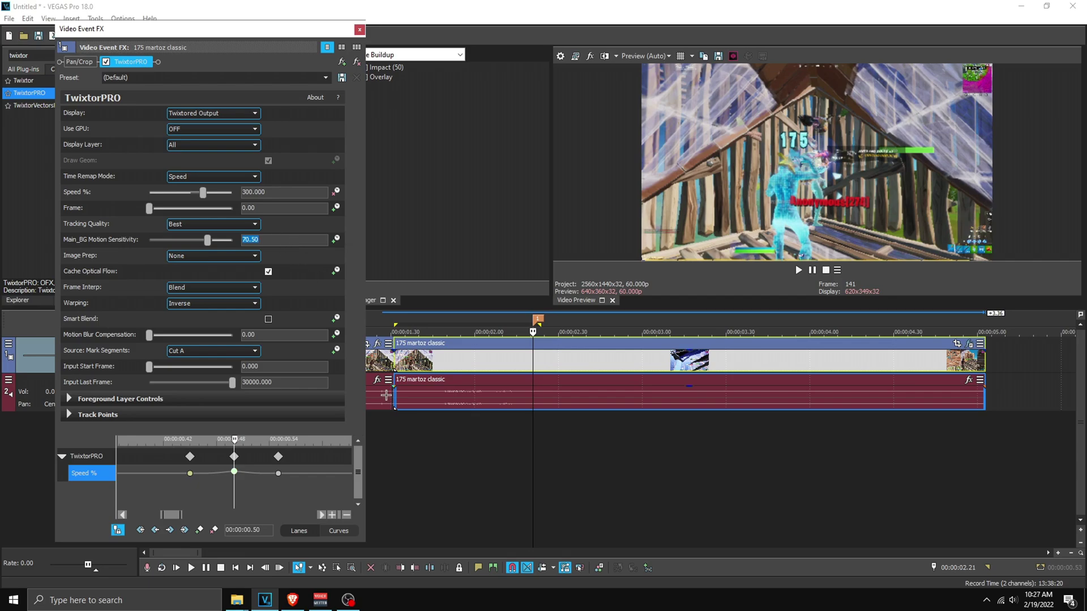
Check the slowed footage frame by frame around the marker for how cleanly TwixtorPRO blends the shot.
left_click(757, 274)
key("Left")
key("Left")
key("Left")
key("Left")
key("Left")
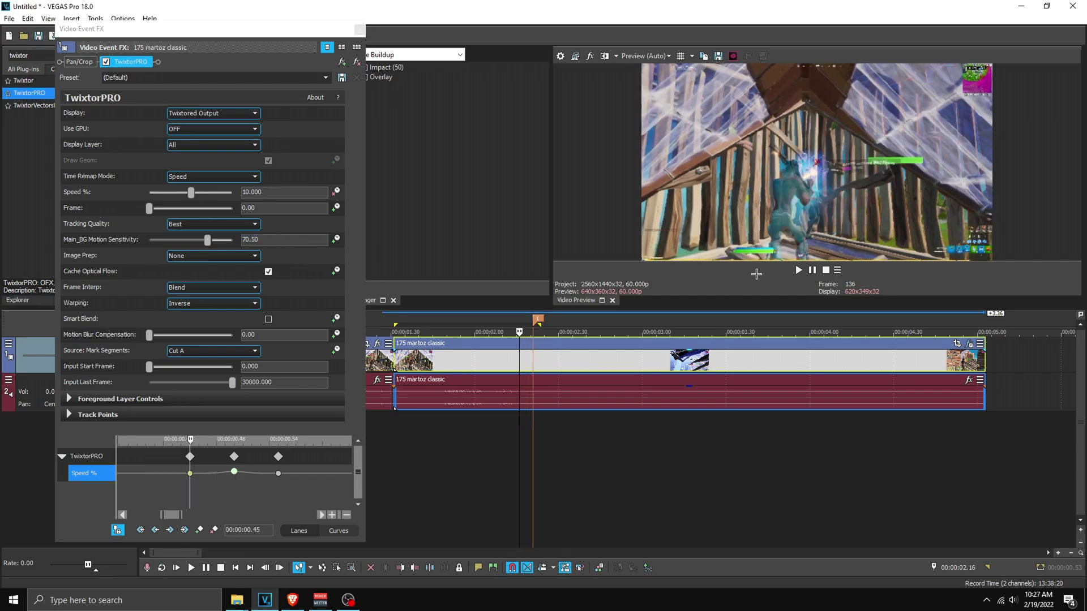
key("Right")
key("Right")
key("Right")
key("Right")
key("Right")
key("Right")
key("Right")
key("Right")
key("Right")
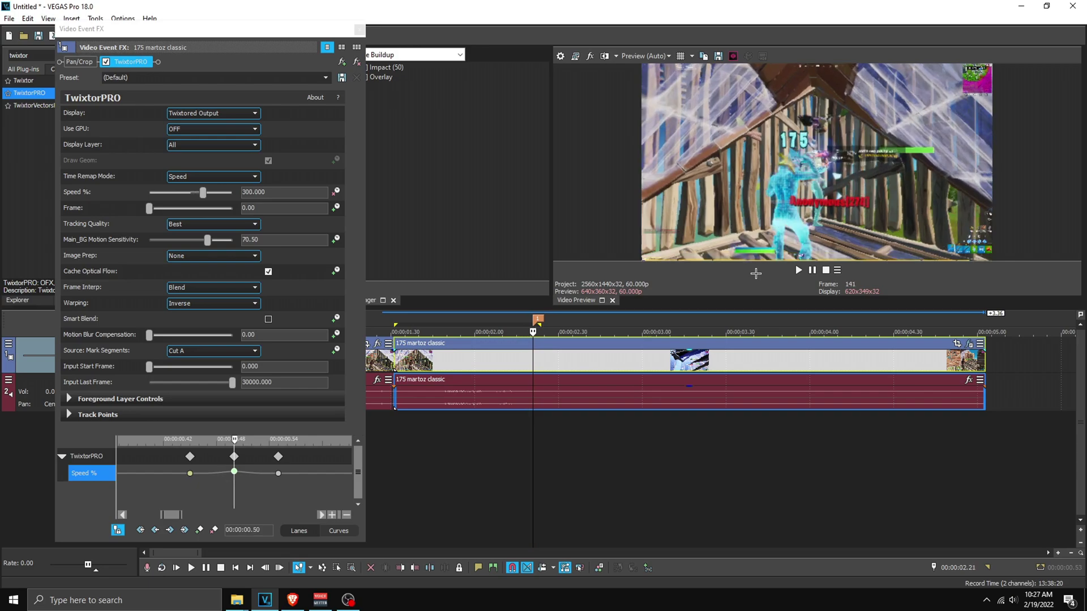
key("space")
scroll(226, 478, "down", 3)
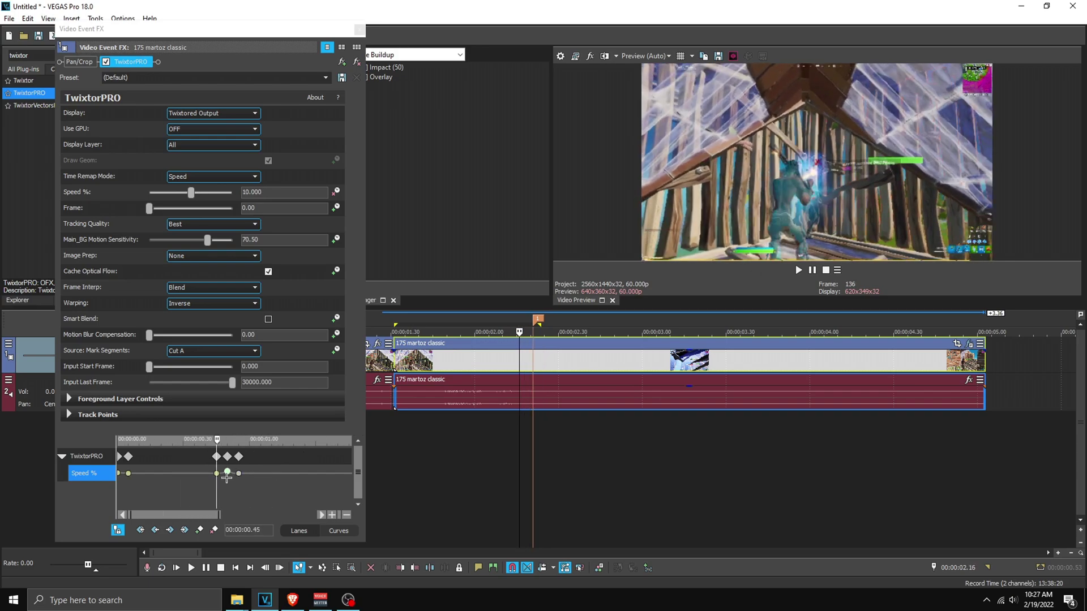
Add a Speed % keyframe of 10 at 00:00:00.34 in the TwixtorPRO keyframe lanes.
left_click(192, 457)
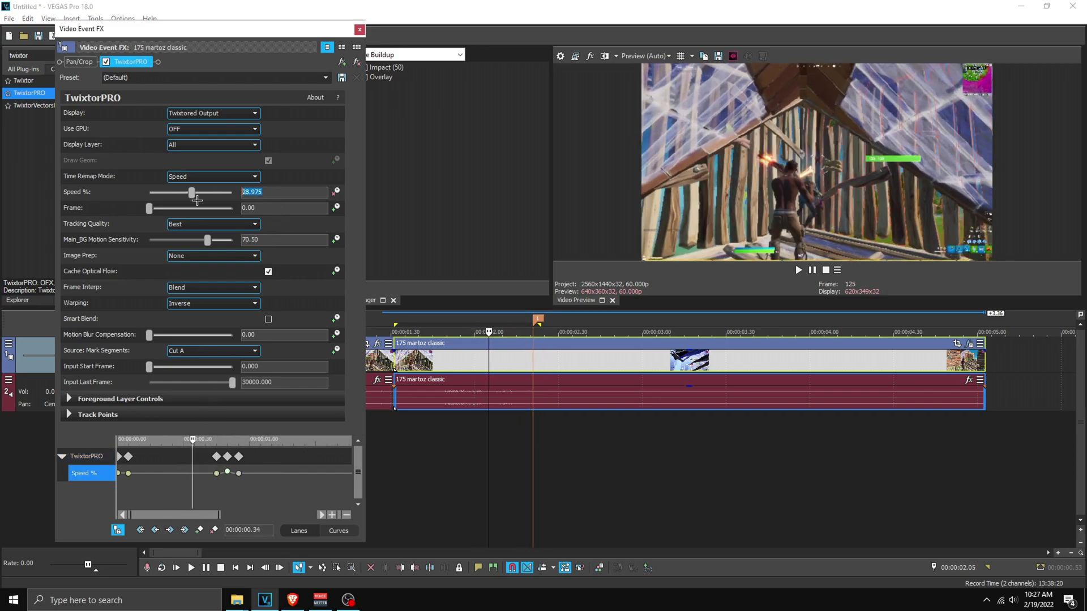
type("10")
key("Return")
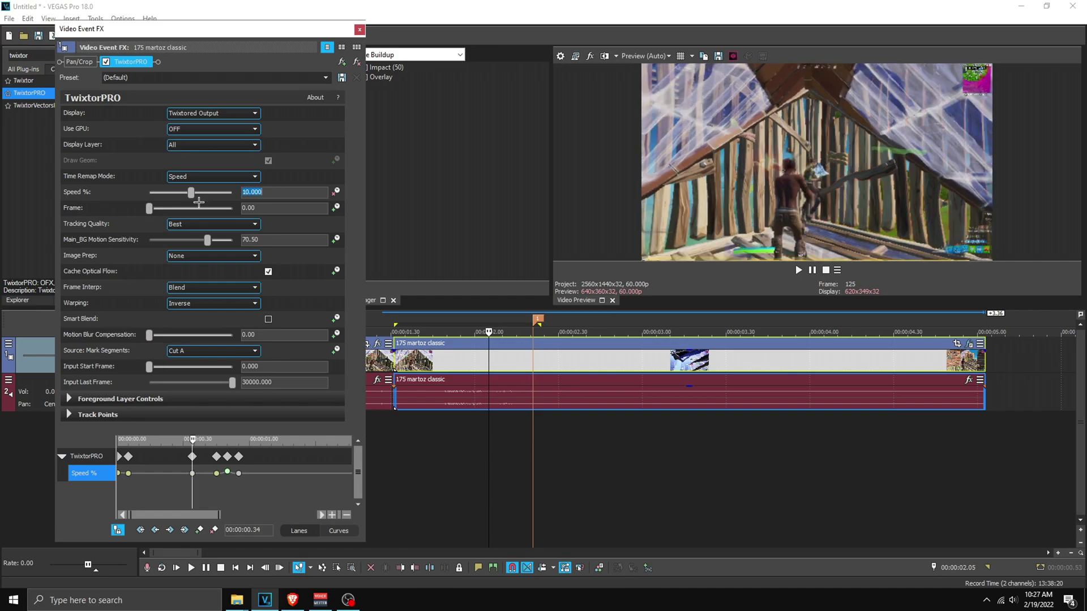
left_click(191, 473)
Try a Main_BG Motion Sensitivity of 71 and check the slowed footage frame by frame for blending artifacts.
left_click(252, 240)
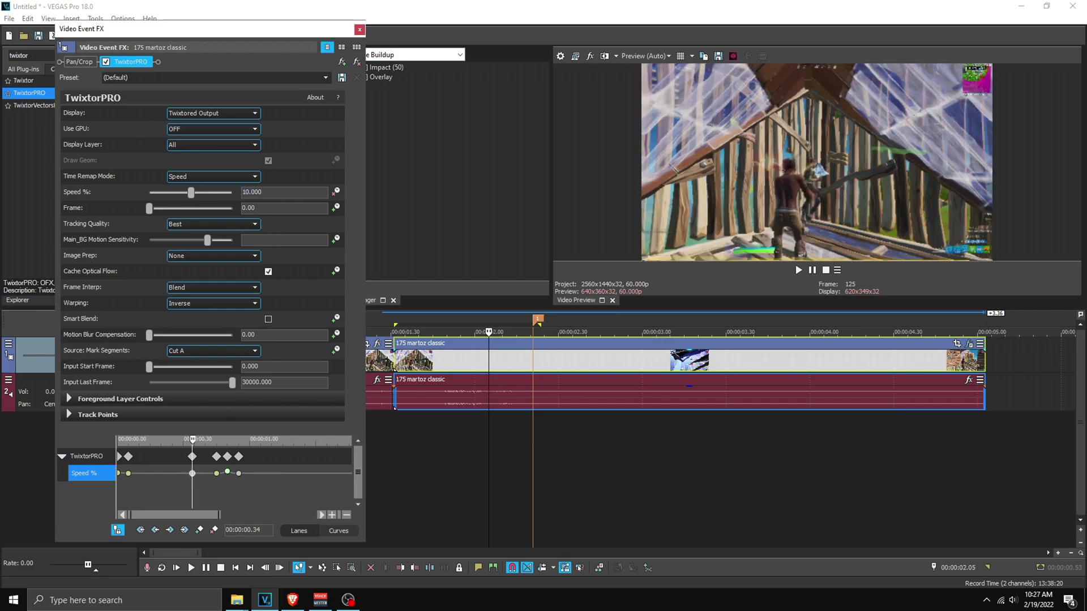
type("7")
left_click(508, 360)
key("Right")
key("Right")
key("Right")
key("Right")
key("Right")
key("Right")
key("Right")
key("Right")
key("Right")
key("Right")
key("Right")
key("Left")
key("space")
Move the Speed % keyframe from 00:00:00.34 to 00:00:00.20 and review the frames just before the 00:00:00.50 keyframe.
left_click_drag(192, 473, 160, 473)
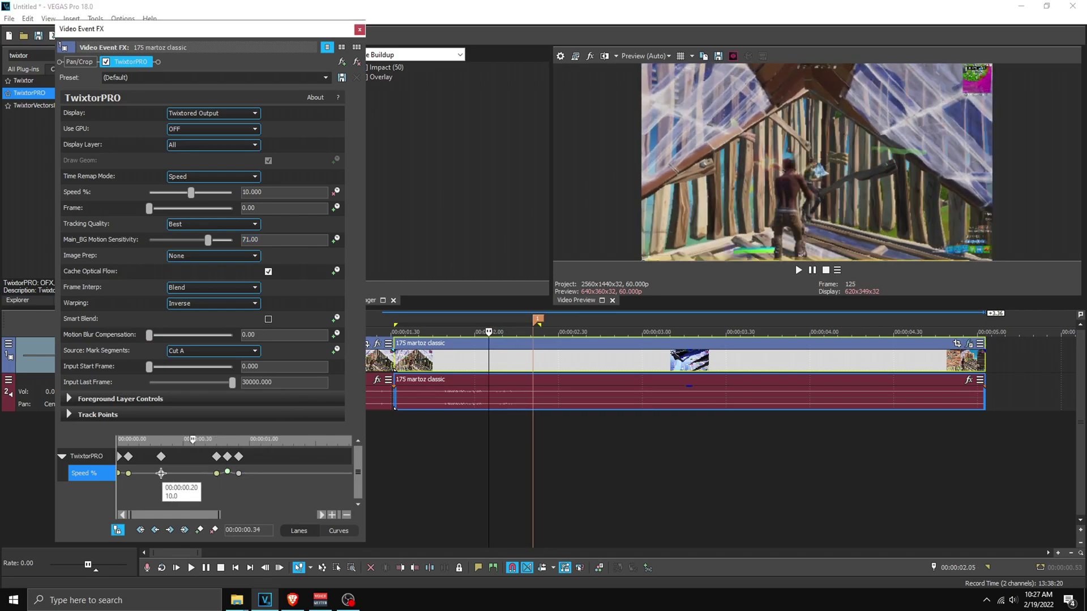
left_click(227, 472)
key("Left")
key("Left")
key("Left")
Set TwixtorPRO's Main_BG Motion Sensitivity to 71.5.
left_click_drag(259, 243, 190, 253)
type("71.5")
key("Return")
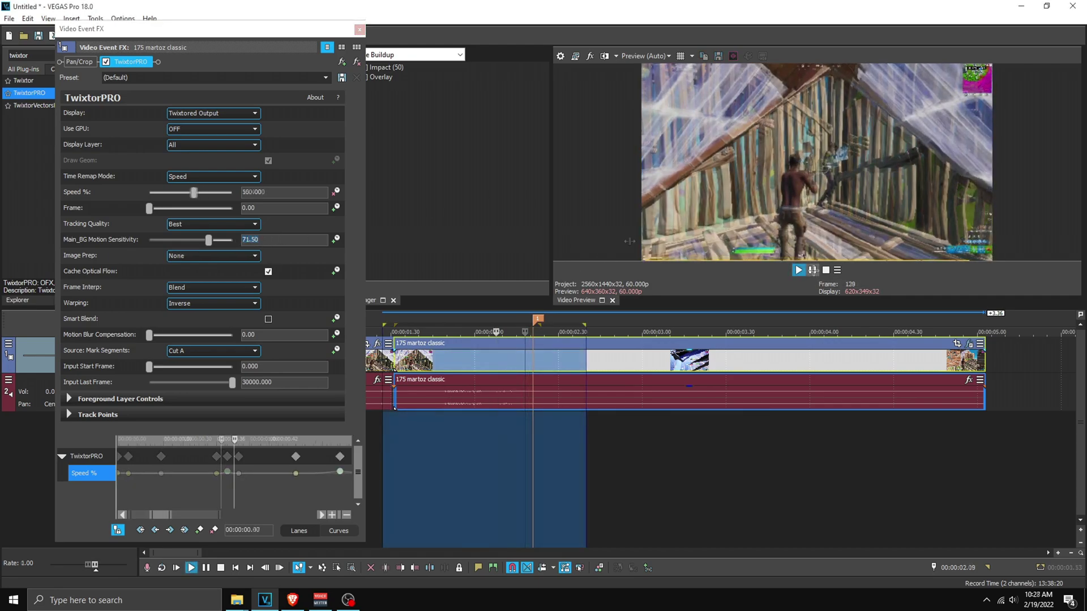
Examine the slowed footage before and after the marker and at each Speed % keyframe of the ramp.
left_click(504, 358)
key("Right")
key("Right")
key("Right")
key("Right")
key("Right")
scroll(265, 480, "down", 1)
left_click_drag(247, 473, 312, 487)
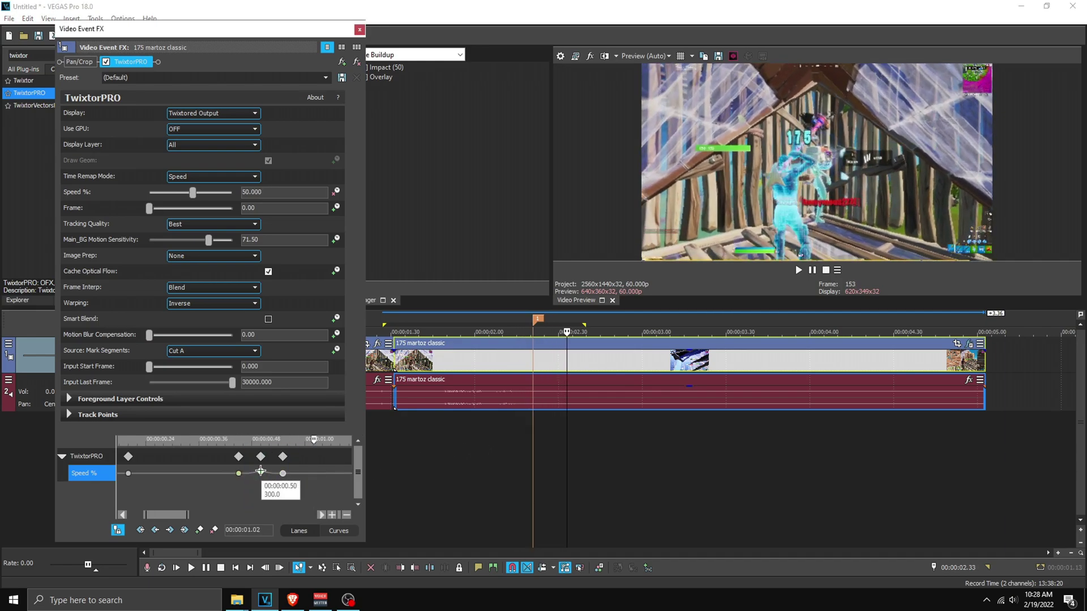
left_click(261, 472)
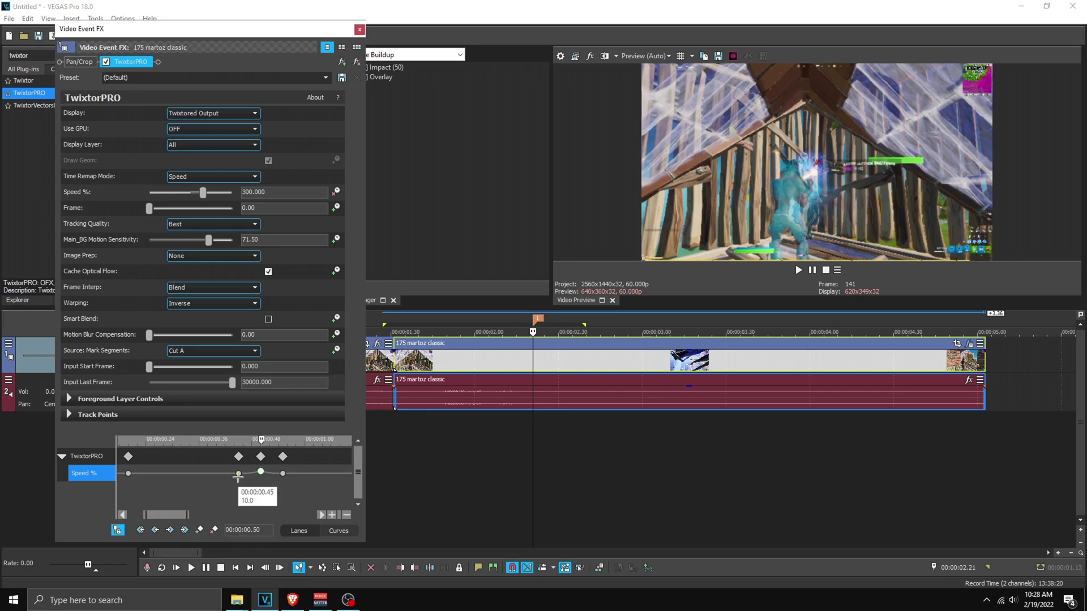
left_click(239, 474)
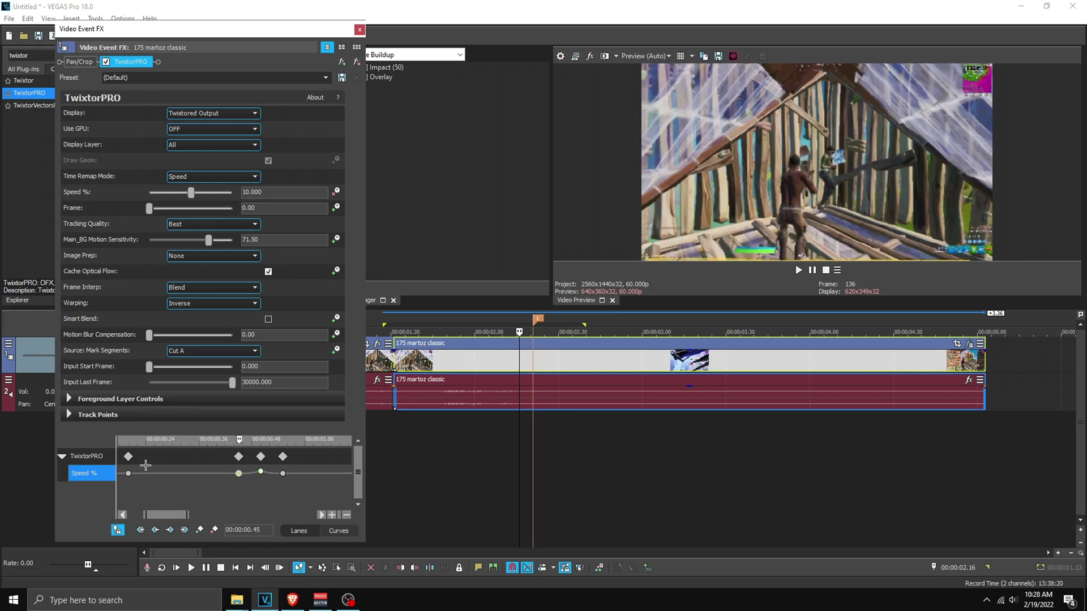
scroll(182, 482, "down", 1)
left_click(160, 473)
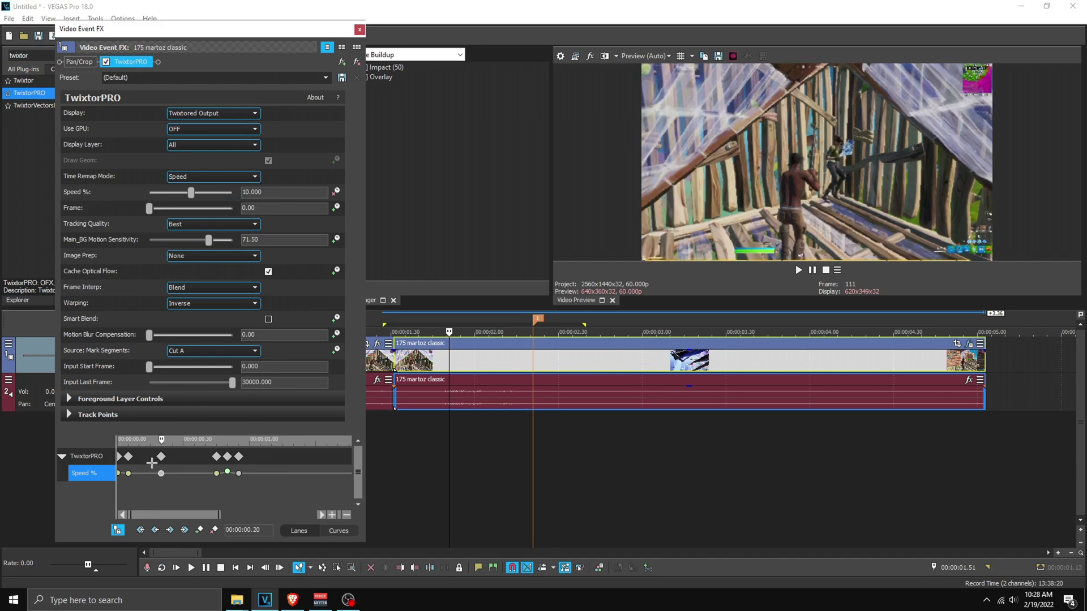
left_click(128, 473)
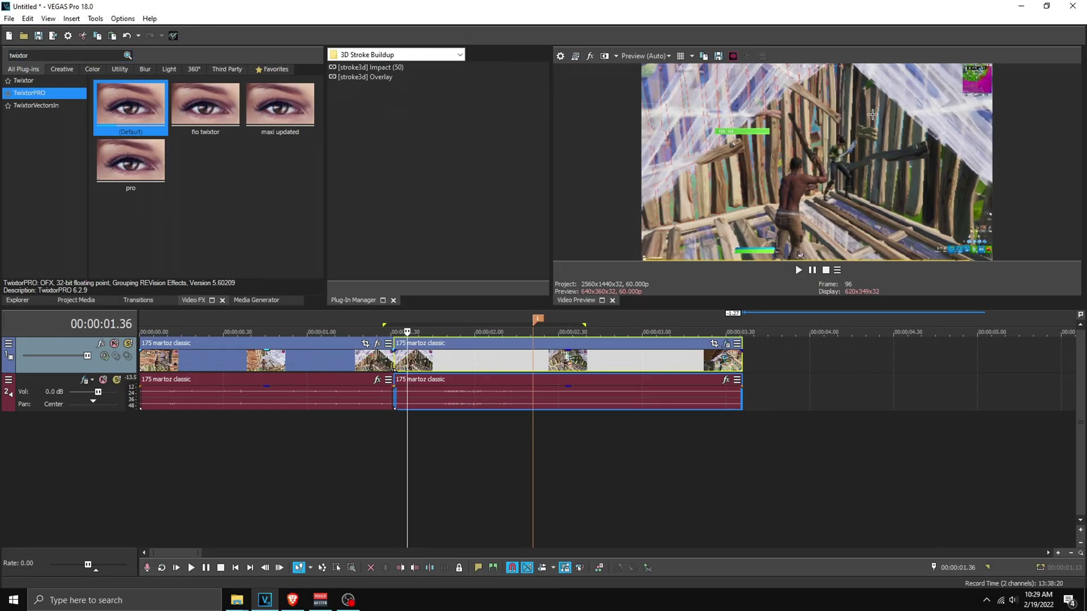
Search the video effects for "color c" and apply the default Color Corrector (Secondary) to the second clip.
left_click_drag(53, 56, 1, 61)
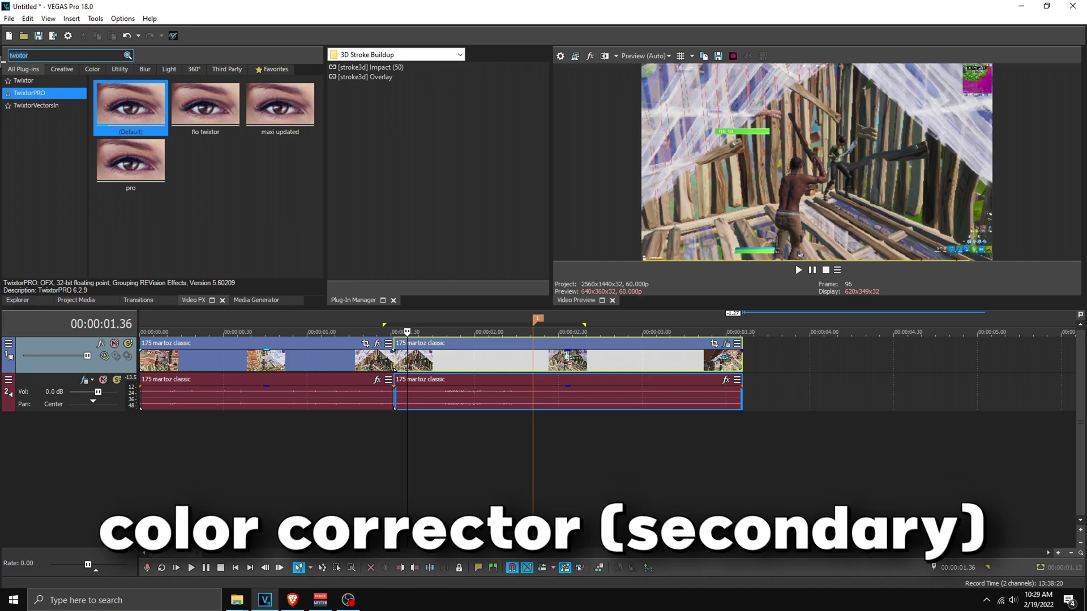
type("color c")
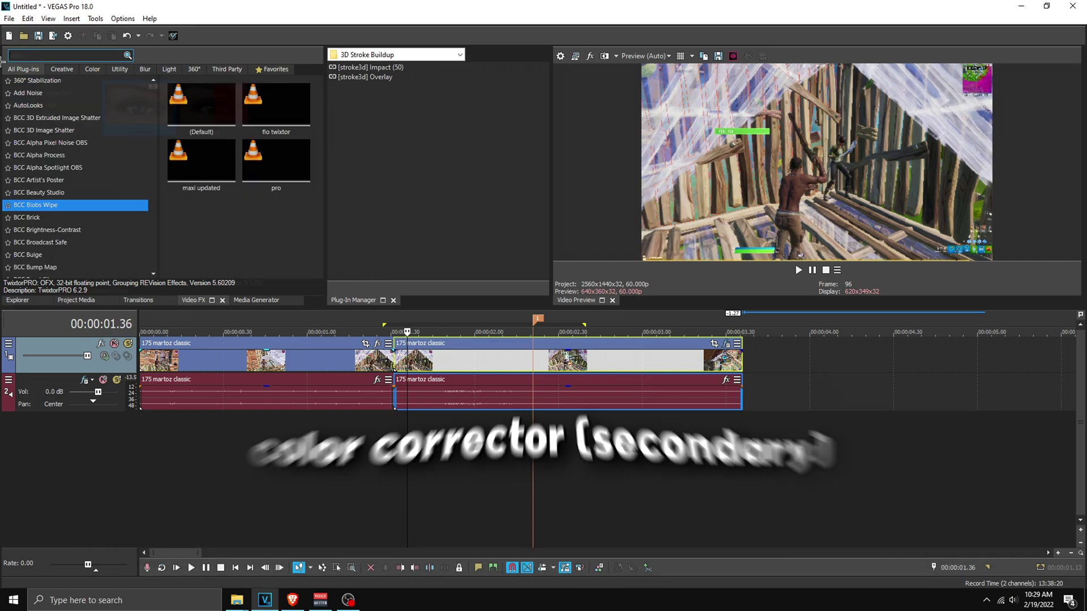
left_click_drag(143, 101, 246, 149)
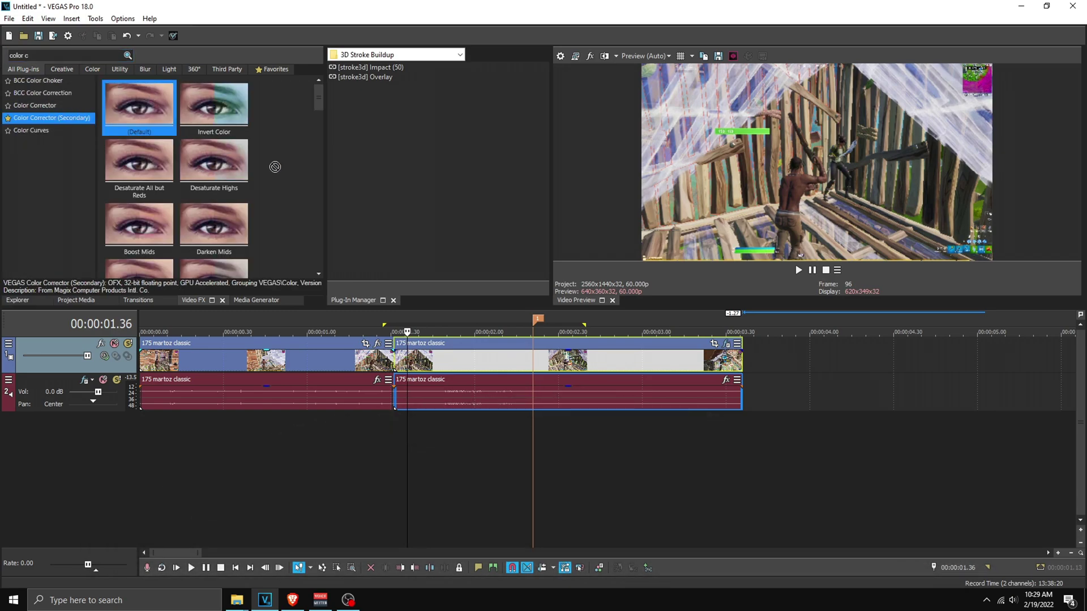
left_click_drag(416, 362, 417, 362)
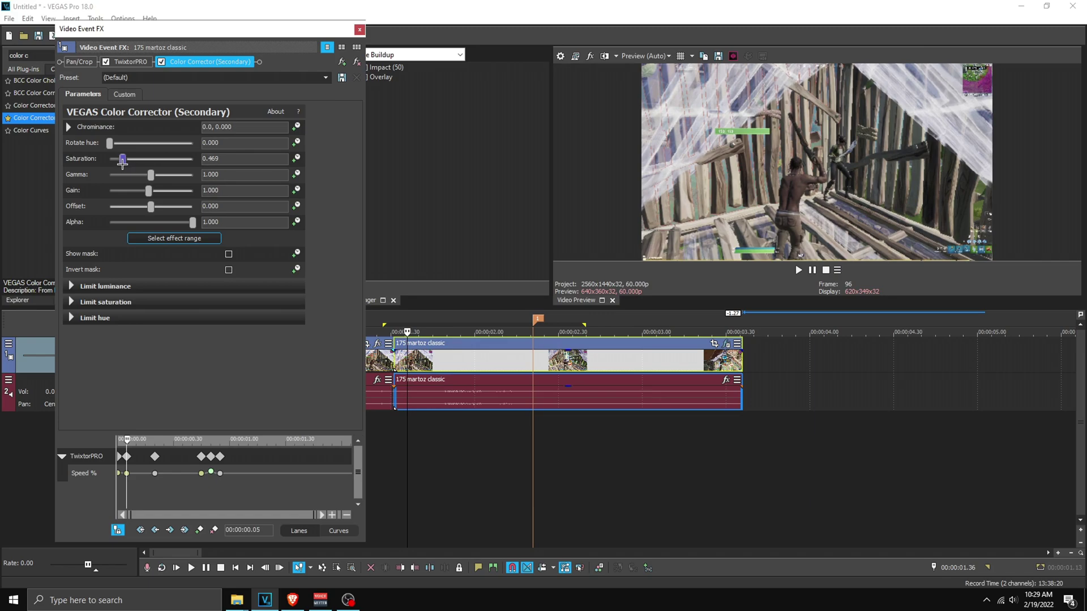
Set the Color Corrector's Saturation to 0.347 and Gamma to 0.653, with their keyframe placed at 00:00:00.15.
left_click_drag(152, 176, 140, 179)
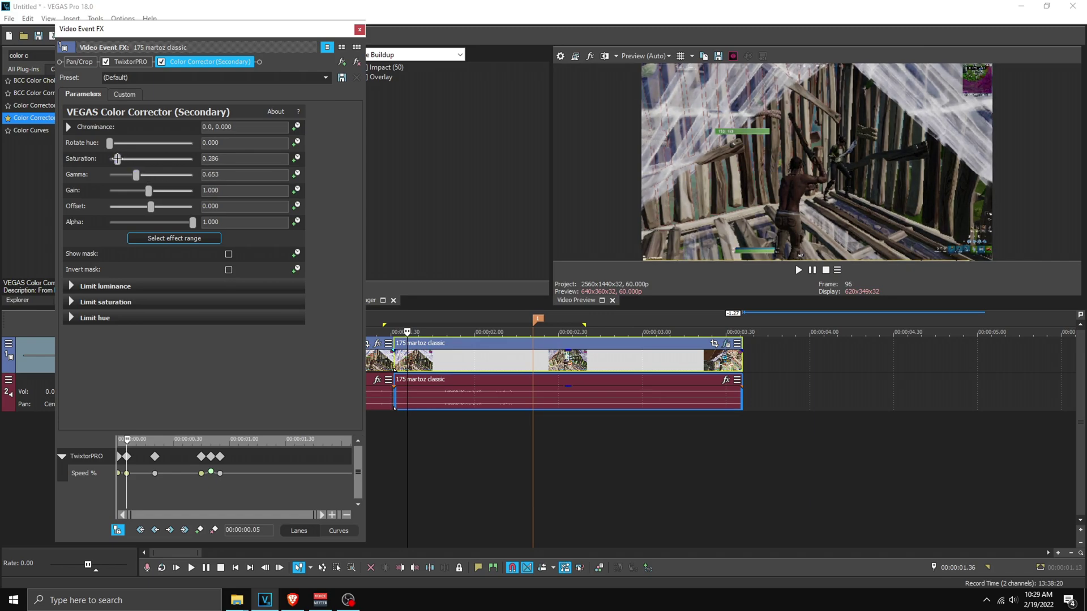
left_click(296, 174)
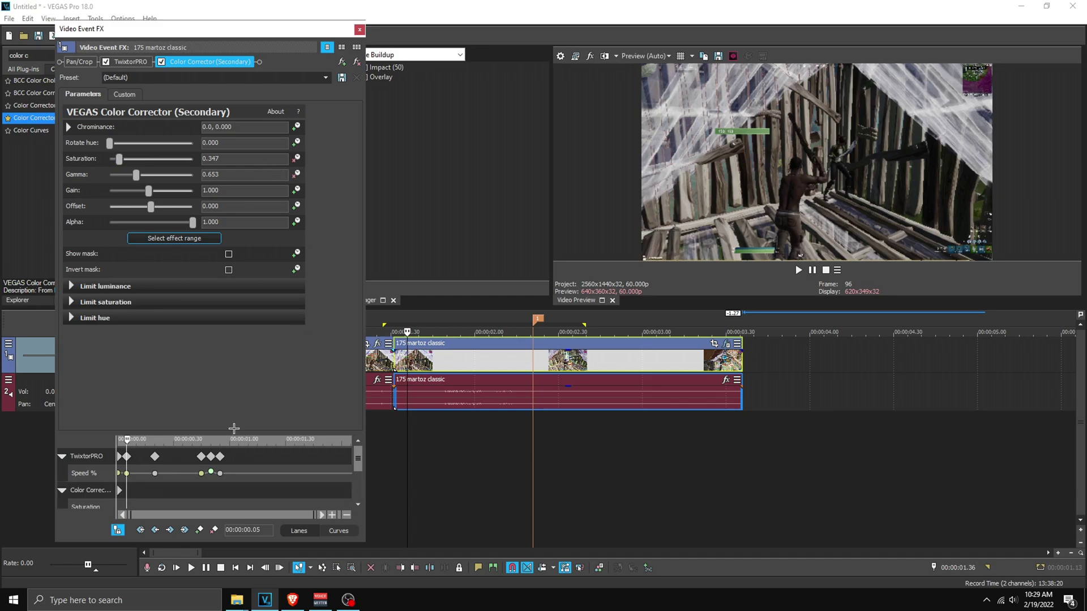
left_click_drag(233, 433, 233, 374)
scroll(123, 437, "up", 3)
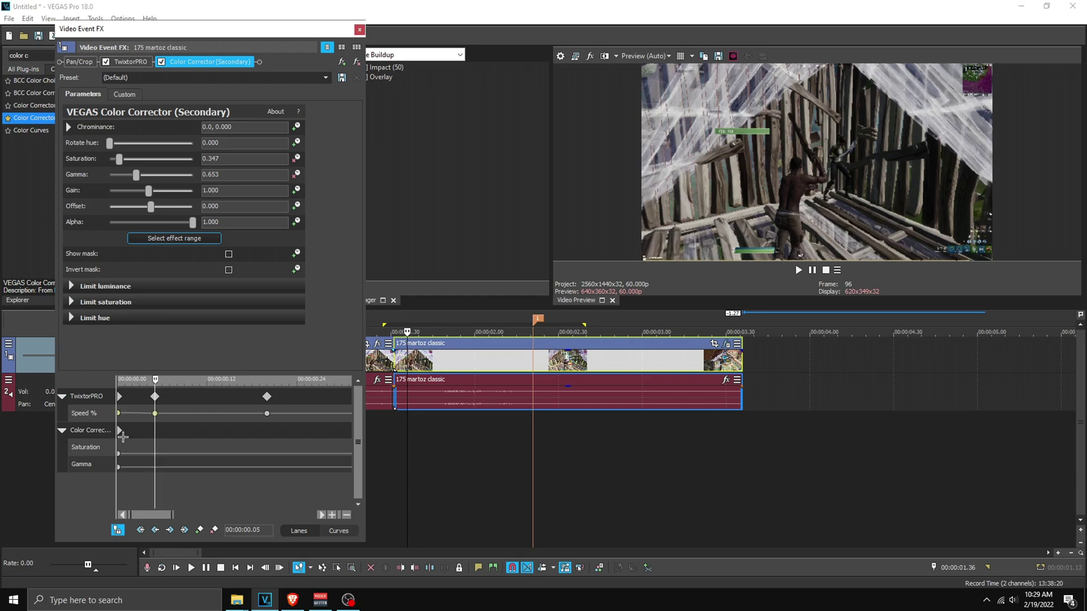
left_click_drag(120, 432, 229, 431)
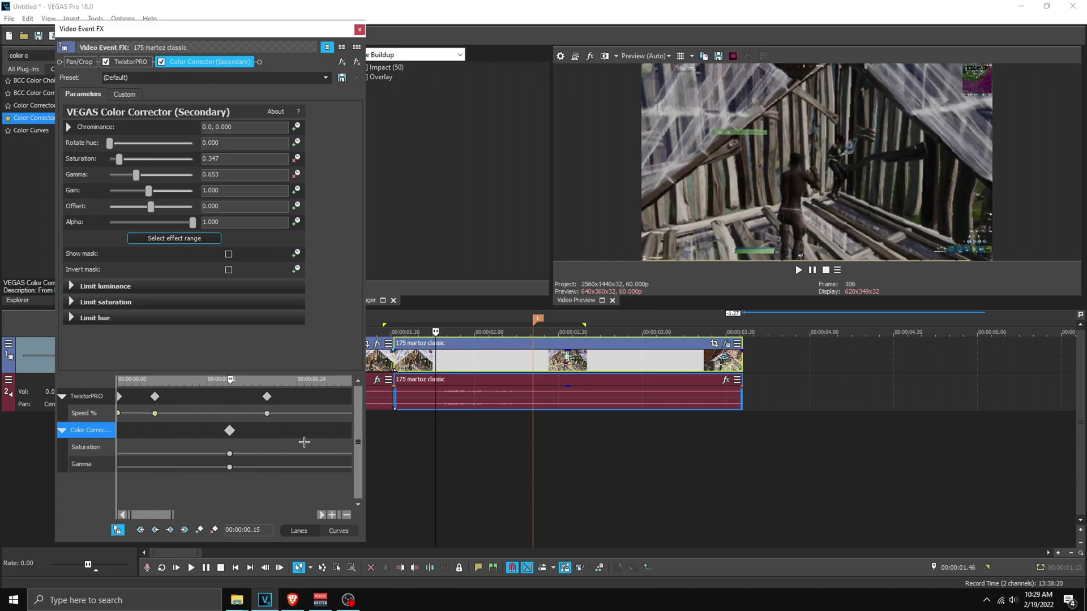
Add Saturation and Gamma keyframes with default values at the clip's first frame and check the fade into the darkened look.
left_click_drag(150, 441, 117, 438)
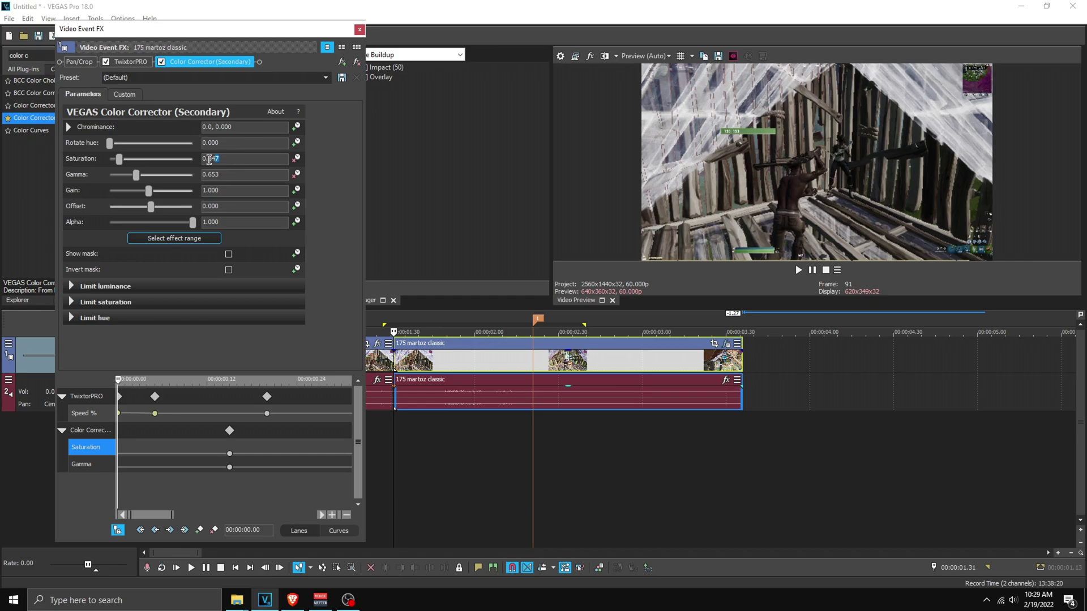
key("Right")
key("Right")
key("Right")
key("Right")
key("Right")
key("Right")
key("Right")
key("Right")
key("Right")
key("Right")
key("Right")
key("Right")
key("Right")
key("Right")
key("Right")
key("Right")
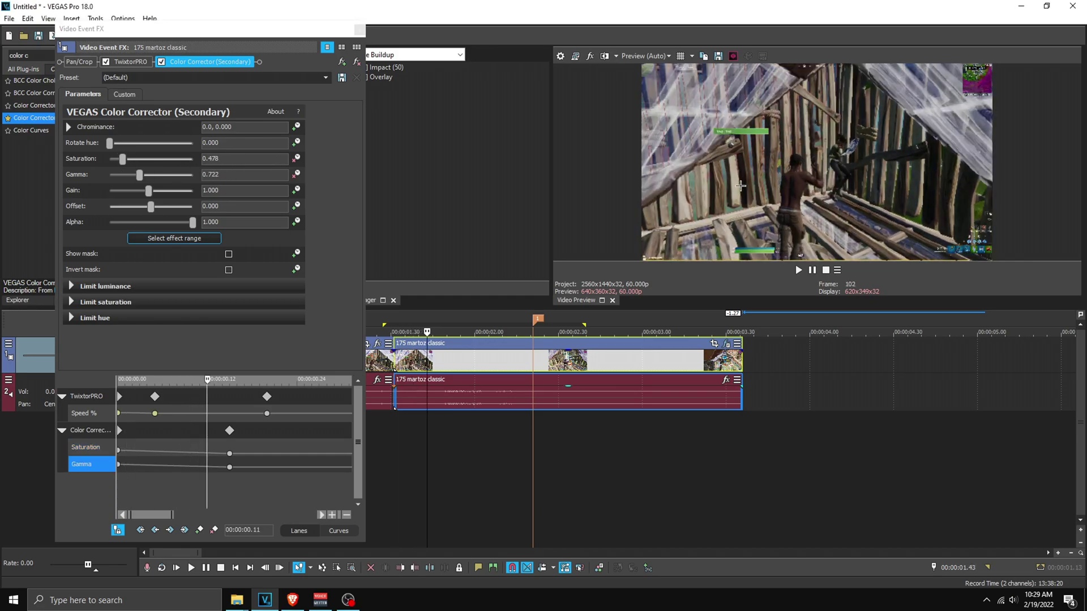
key("Right")
key("Right")
key("Right")
Add a Color Corrector keyframe at 00:00:00.50 that holds the darkened Saturation and Gamma.
scroll(292, 481, "down", 3)
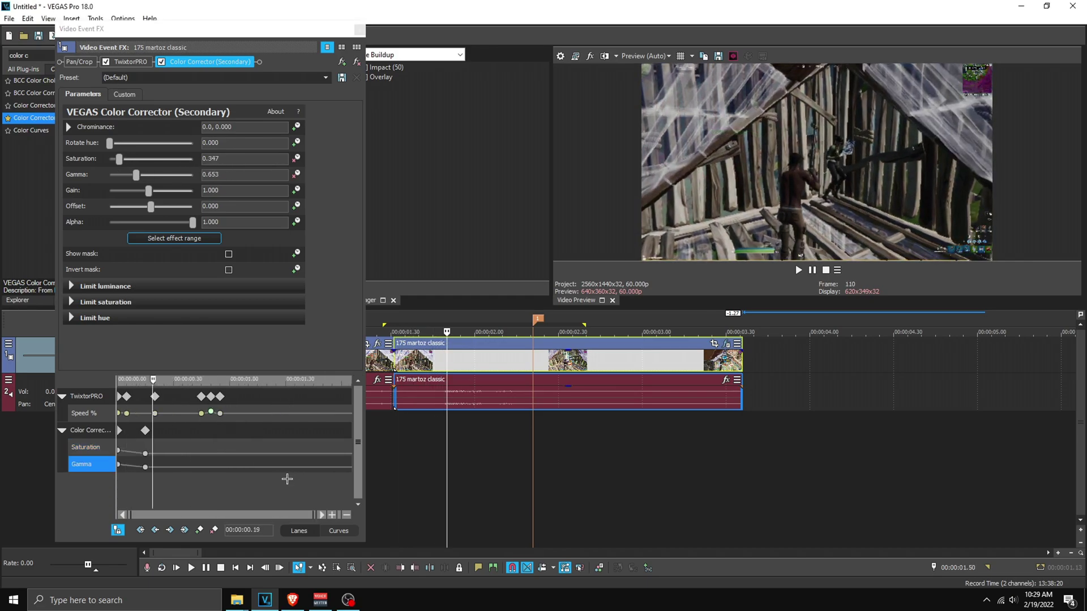
left_click_drag(196, 445, 211, 444)
left_click(211, 444)
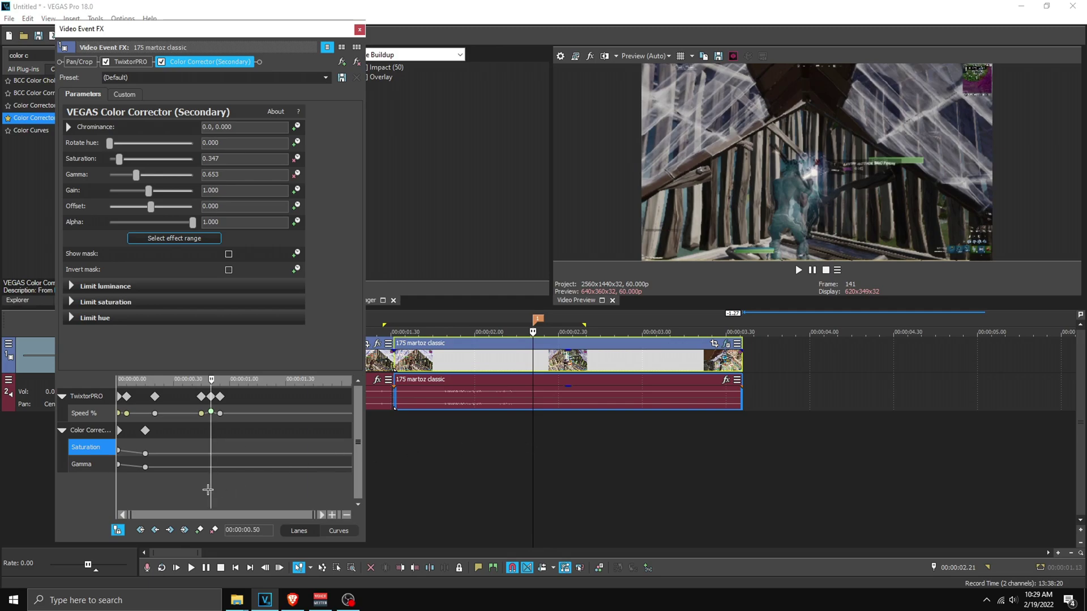
scroll(210, 484, "up", 2)
left_click(89, 434)
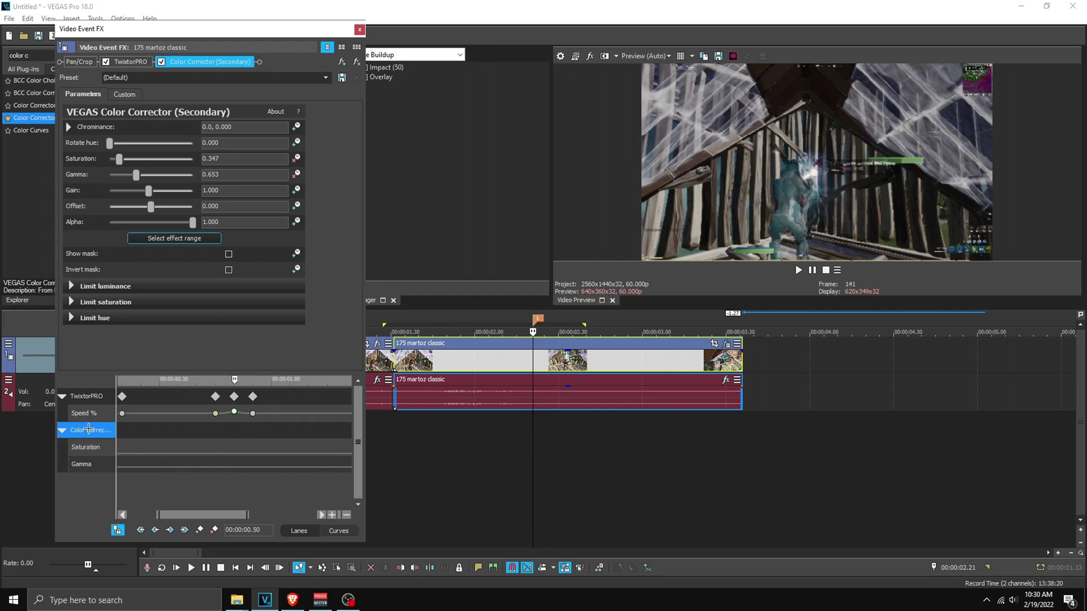
left_click(199, 530)
Reset the Color Corrector's Saturation and Gamma to 1.000 at 00:00:00.52 and review the start of the clip.
left_click(763, 221)
key("Right")
key("Right")
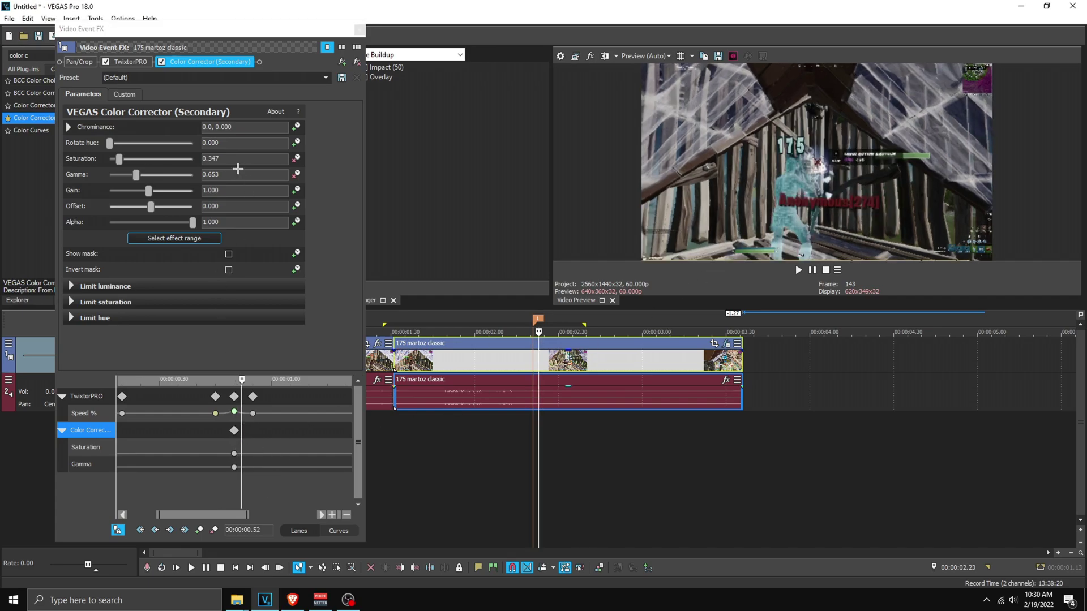
double_click(182, 159)
double_click(182, 175)
scroll(186, 501, "down", 2)
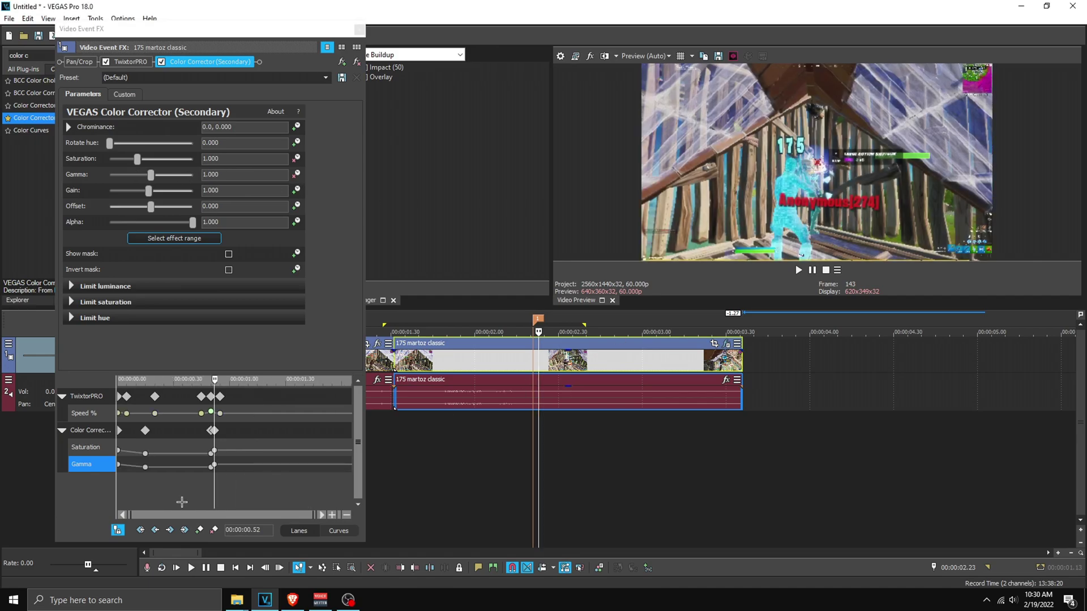
left_click_drag(395, 430, 560, 431)
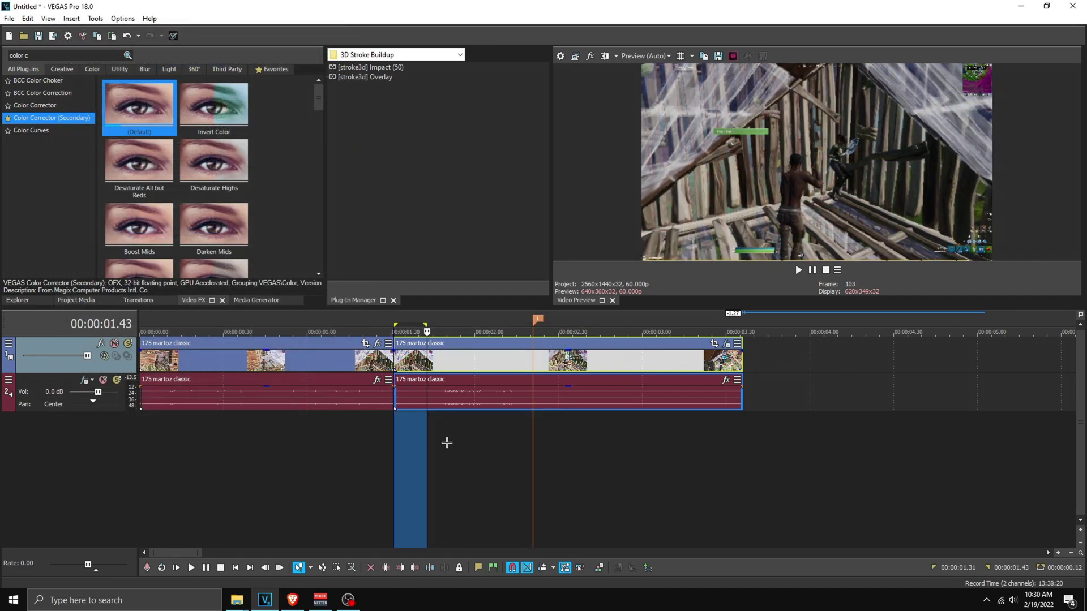
Search the video effects for "vignette" and apply the default S_Vignette to the second clip.
left_click(448, 442)
left_click_drag(56, 58, 2, 68)
type("vignette")
left_click(44, 131)
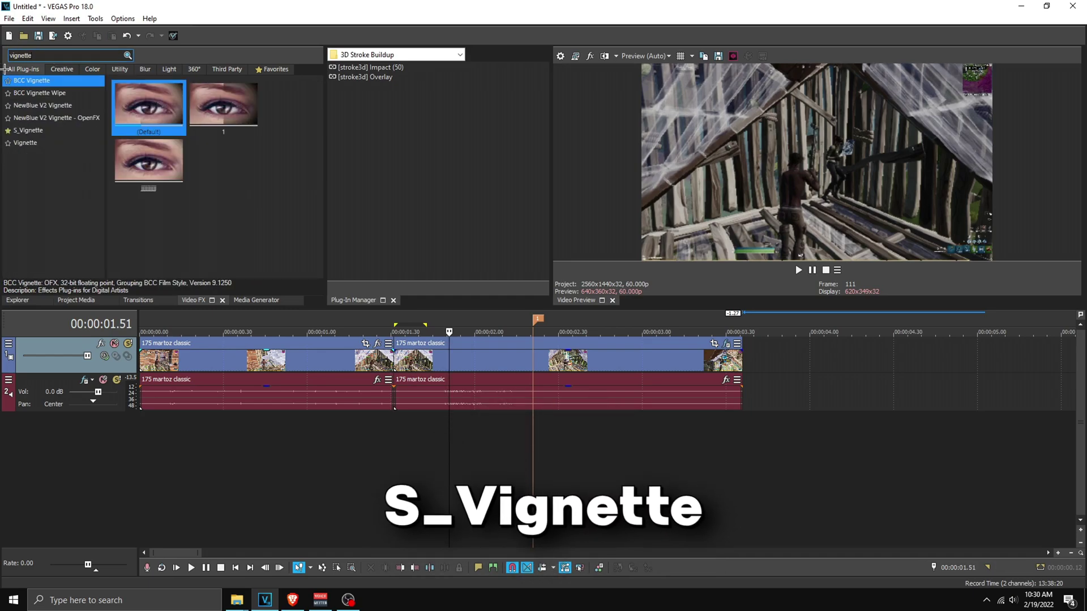
left_click(148, 107)
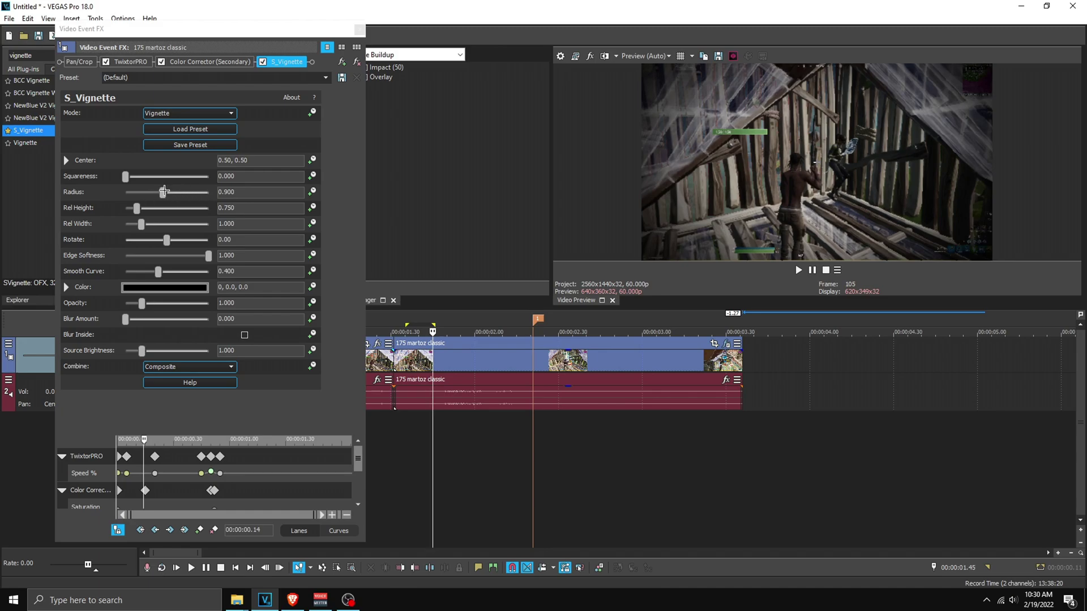
Set the S_Vignette Radius to 1.034 and place its keyframe in line with the second Color Corrector keyframe.
left_click_drag(163, 192, 169, 192)
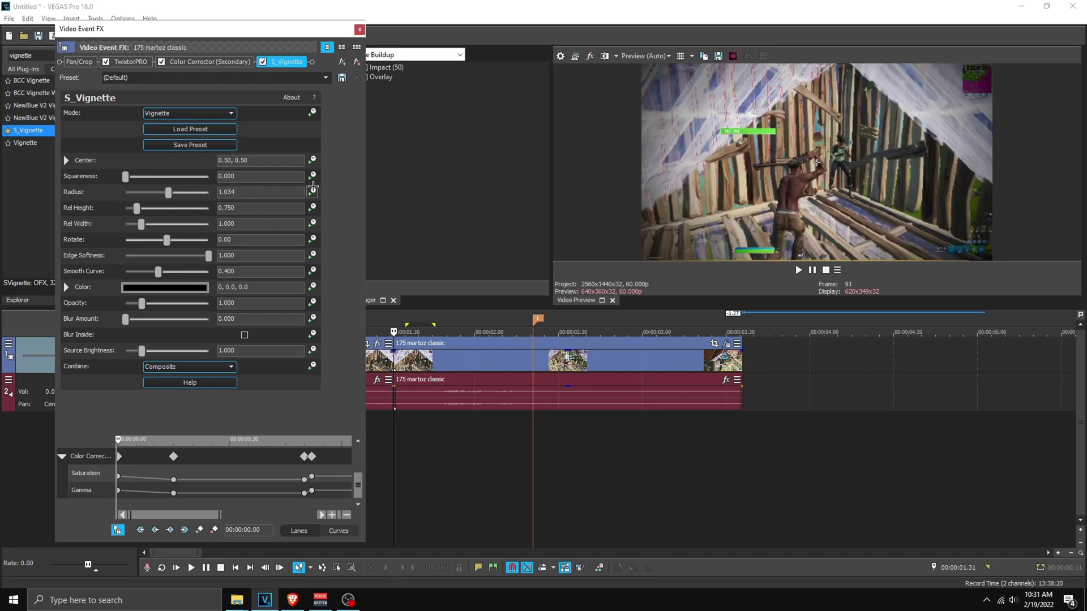
left_click(313, 191)
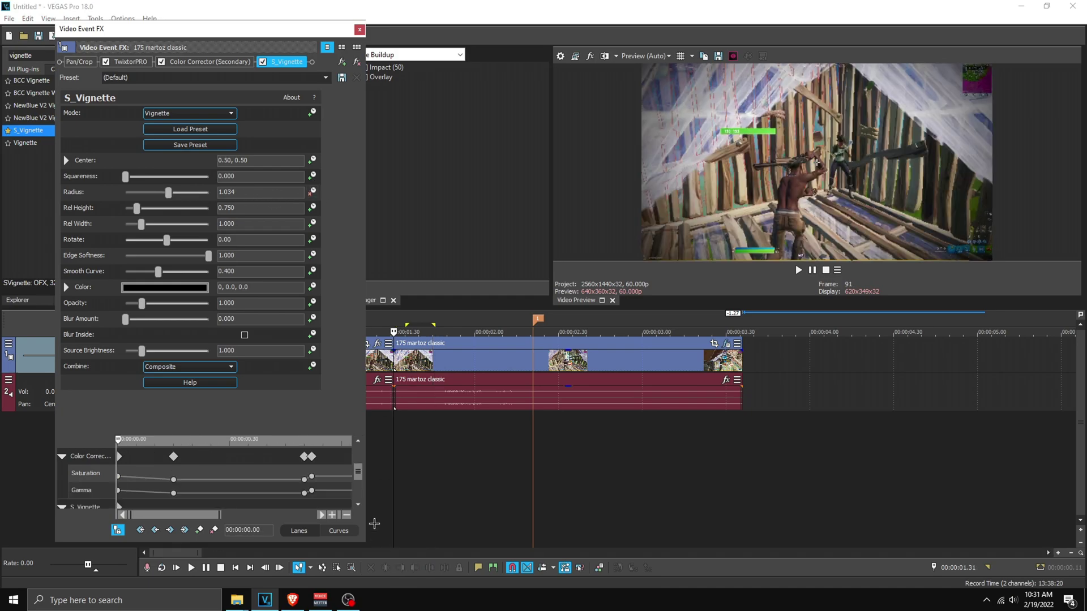
left_click(358, 505)
left_click_drag(119, 477, 174, 475)
Add an S_Vignette Radius keyframe of 2.000 at the clip's first frame.
left_click(118, 479)
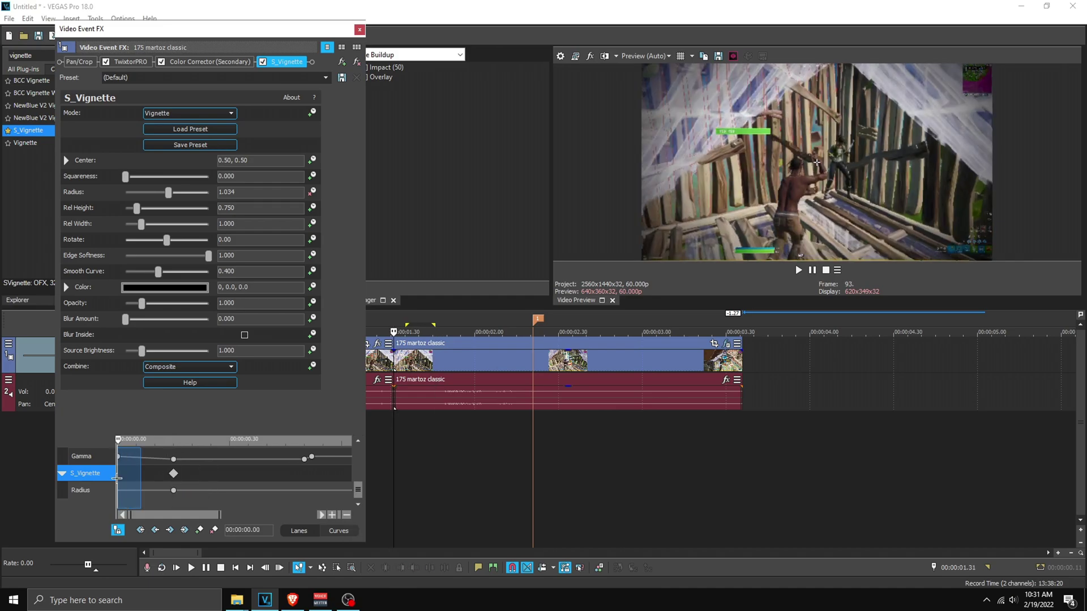
left_click(247, 194)
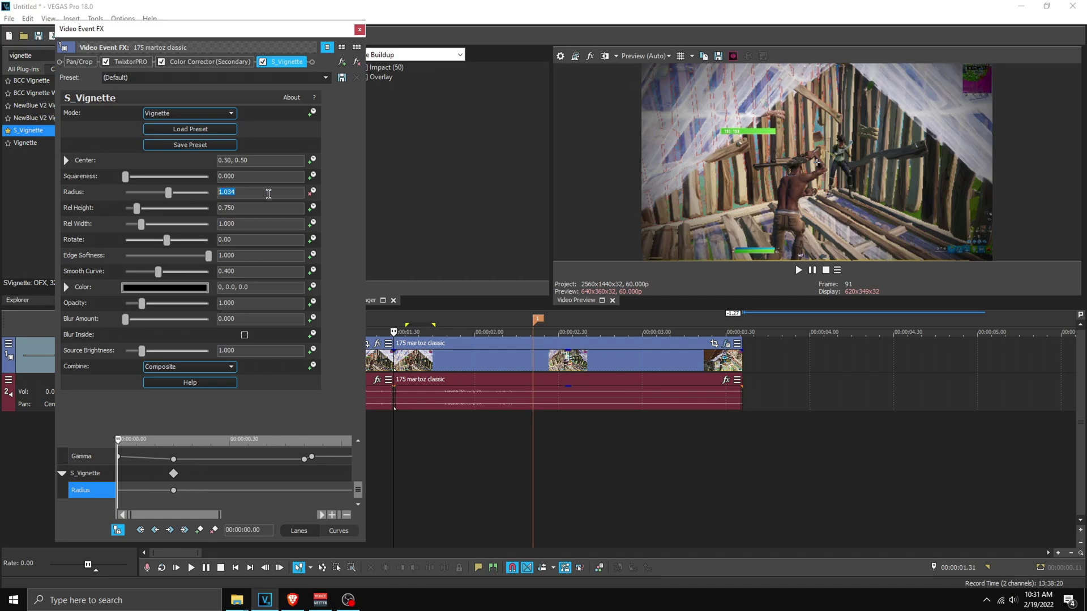
left_click_drag(167, 192, 210, 193)
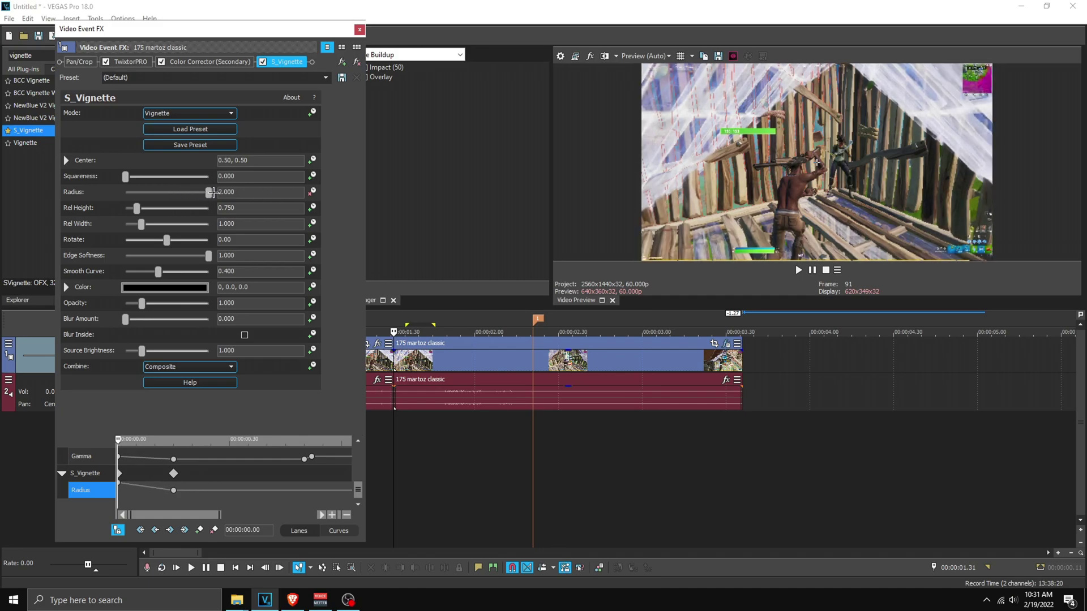
Add an S_Vignette keyframe holding Radius 1.034 at 00:00:00.50, in line with the Color Corrector keyframe there.
left_click_drag(125, 498, 303, 500)
left_click(303, 501)
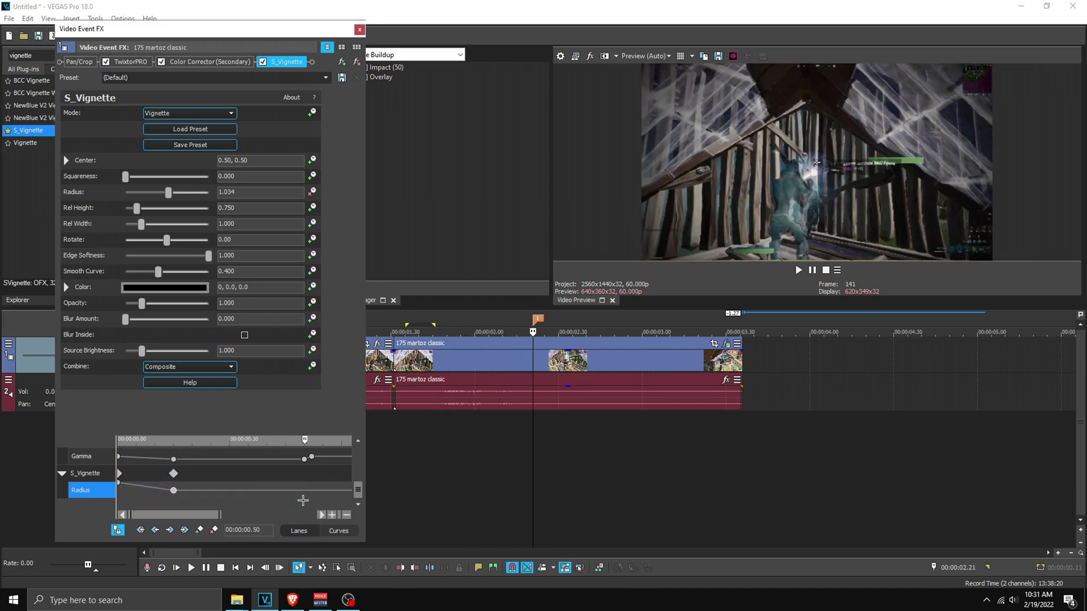
left_click(84, 475)
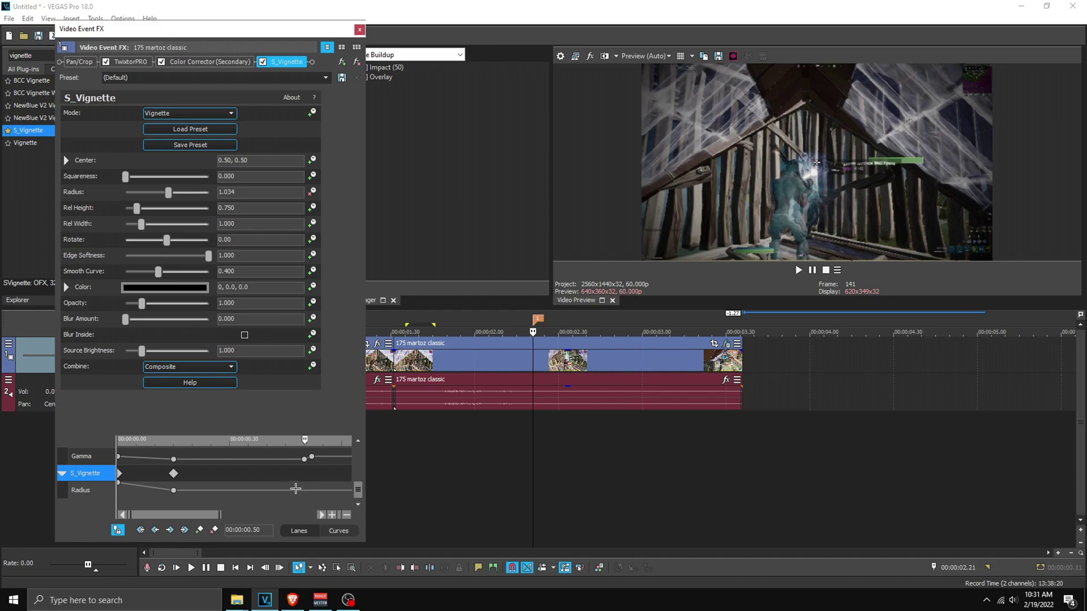
scroll(306, 481, "up", 2)
scroll(592, 414, "up", 1)
left_click(201, 530)
Advance two frames to 00:00:00.52, raise the S_Vignette Radius to its maximum and play the result.
left_click(734, 169)
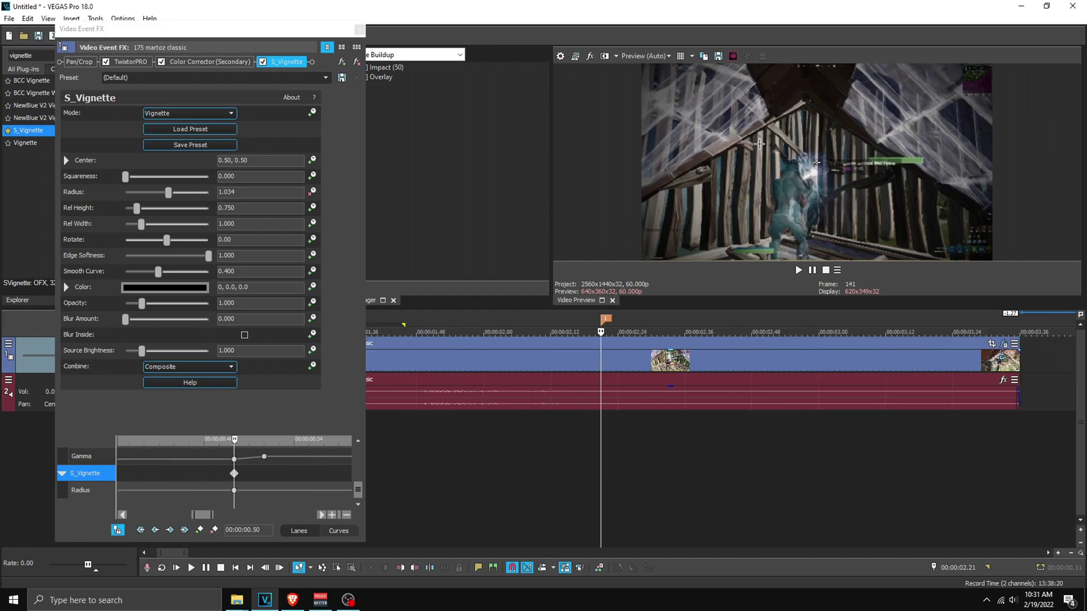
key("Right")
key("Right")
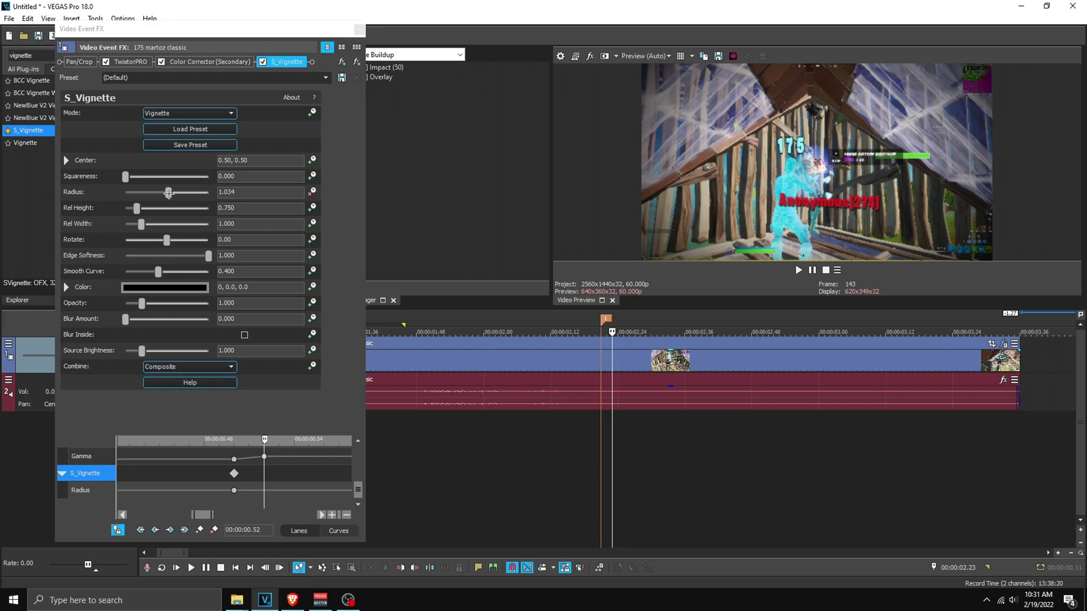
left_click_drag(169, 193, 251, 194)
key("space")
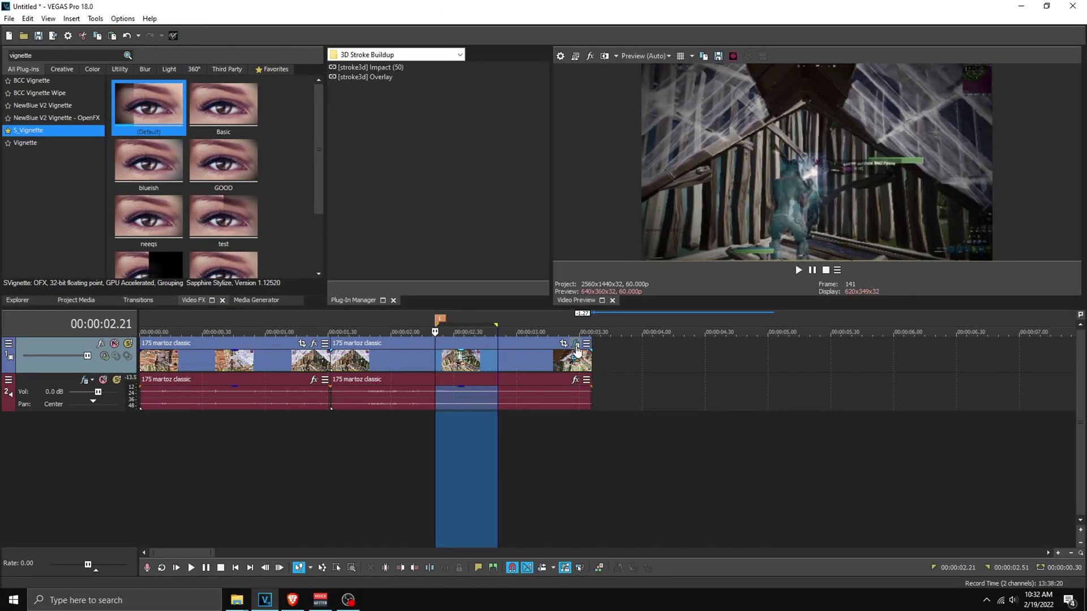
Review the TwixtorPRO settings on the second 175 martoz classic clip, including Main_BG Motion Sensitivity.
left_click(576, 344)
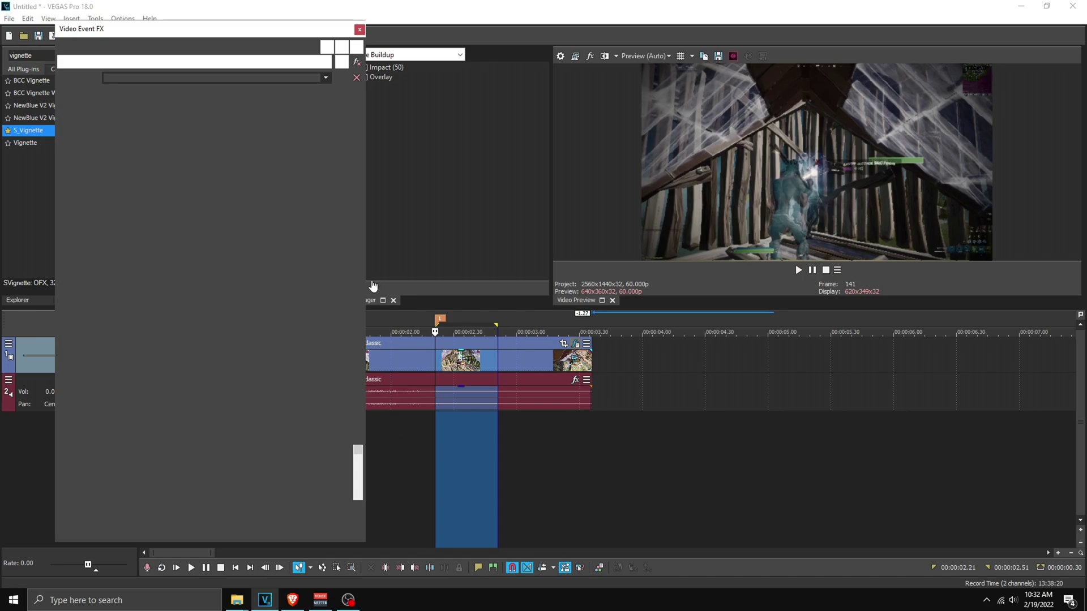
left_click(131, 60)
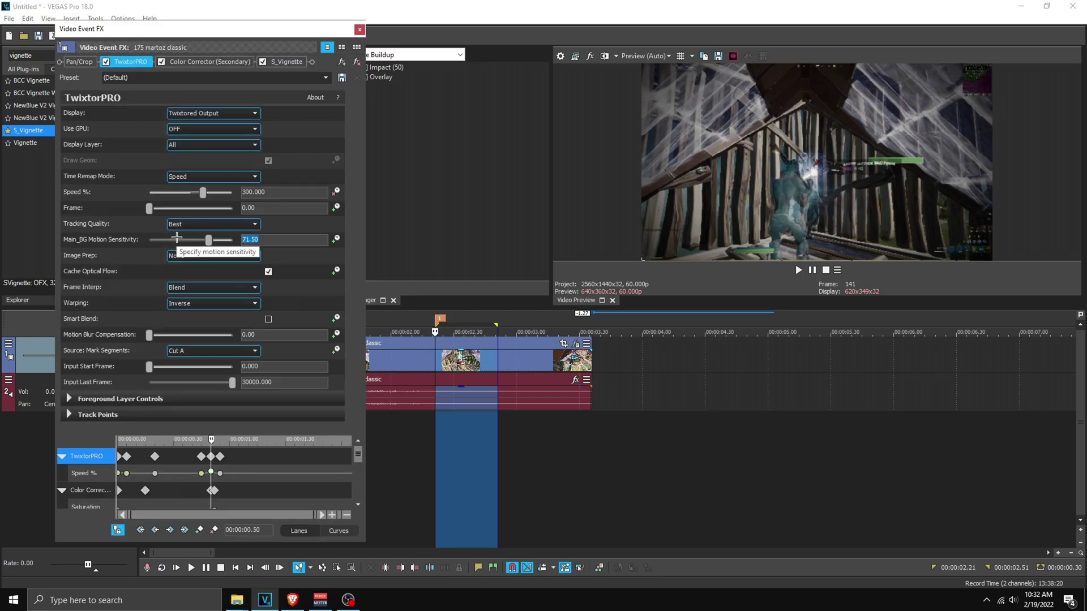
left_click_drag(412, 418, 466, 422)
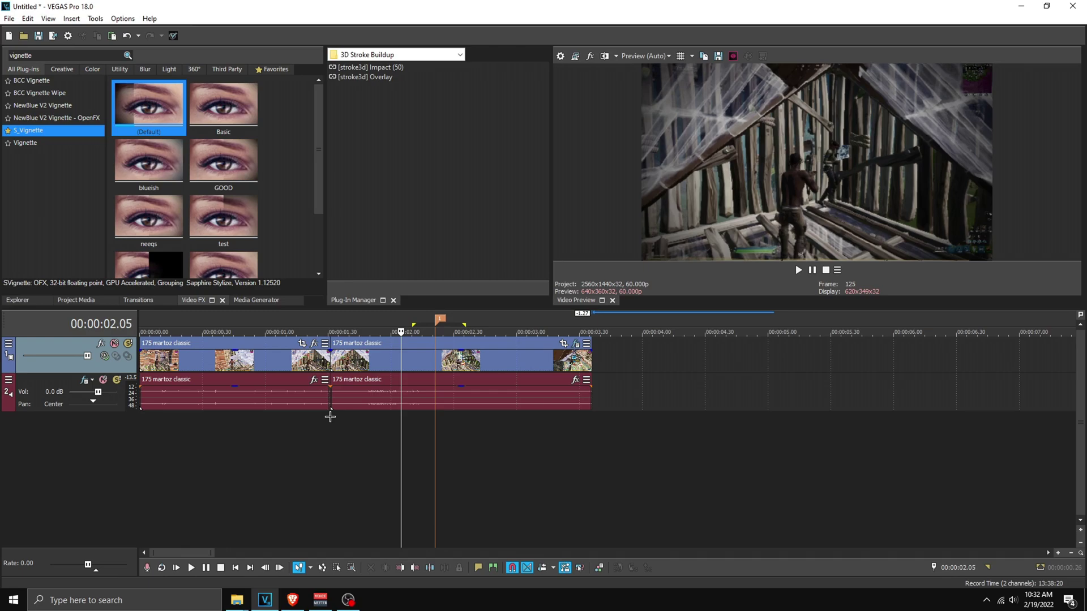
Select the range from the second clip's start to the marker and set up its MAGIX AVC/AAC MP4 render with the Regular 1440p template.
left_click_drag(330, 417, 435, 417)
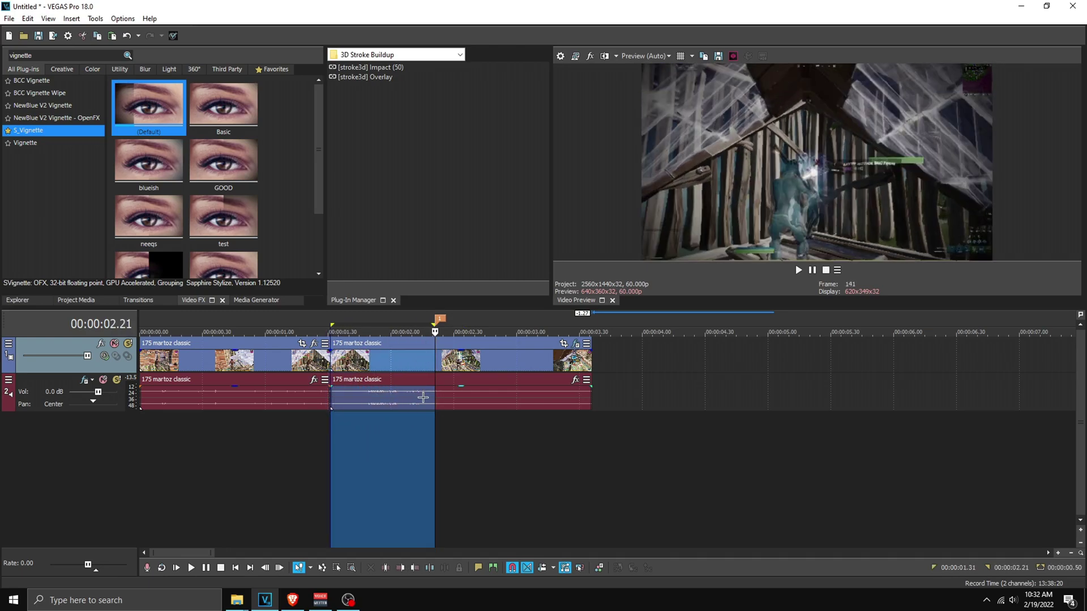
left_click(9, 18)
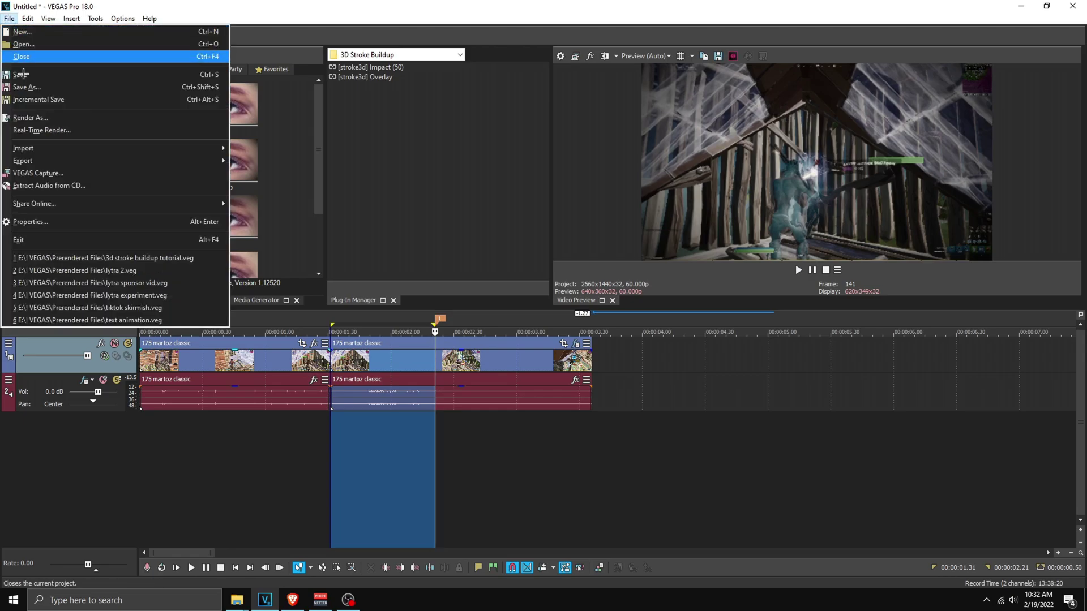
left_click(31, 114)
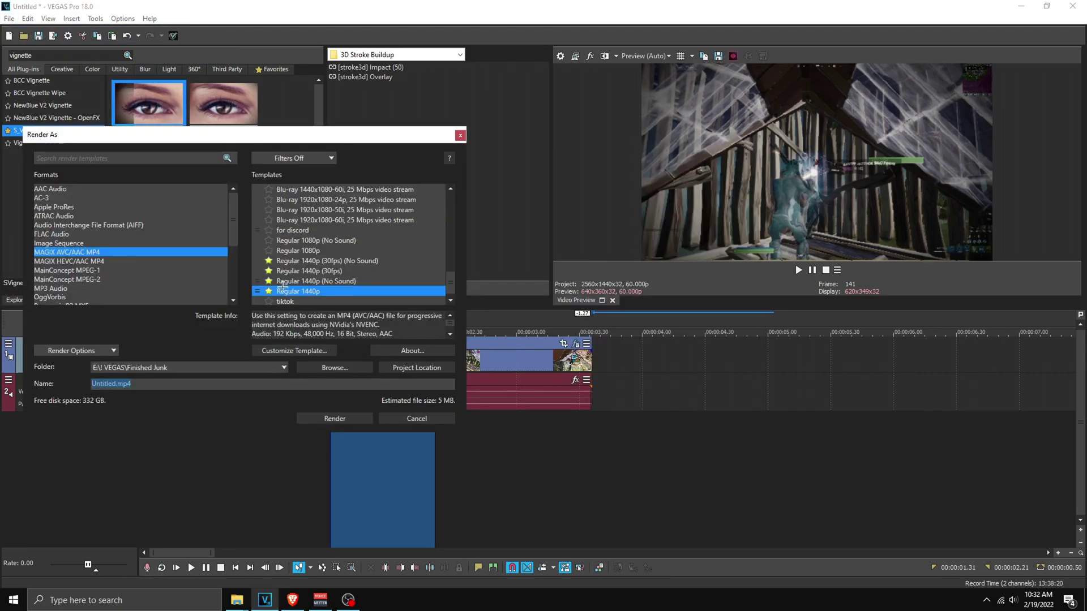
left_click(294, 351)
left_click(351, 414)
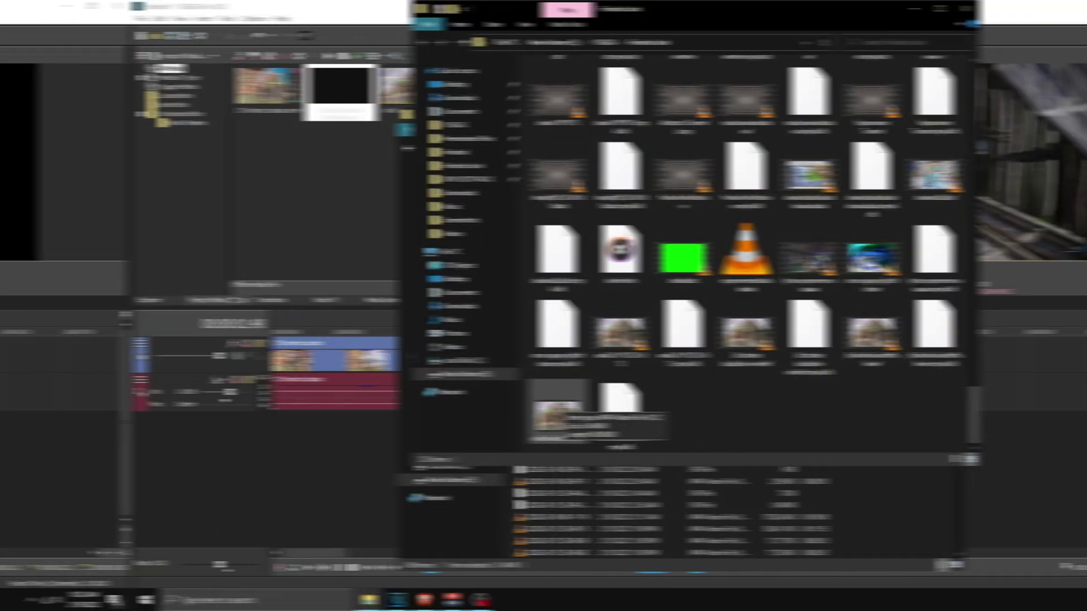
Place the rendered wfuifwiufbwfuiw clip on the timeline after the existing clips, then ungroup it and delete its audio.
left_click_drag(940, 351, 672, 352)
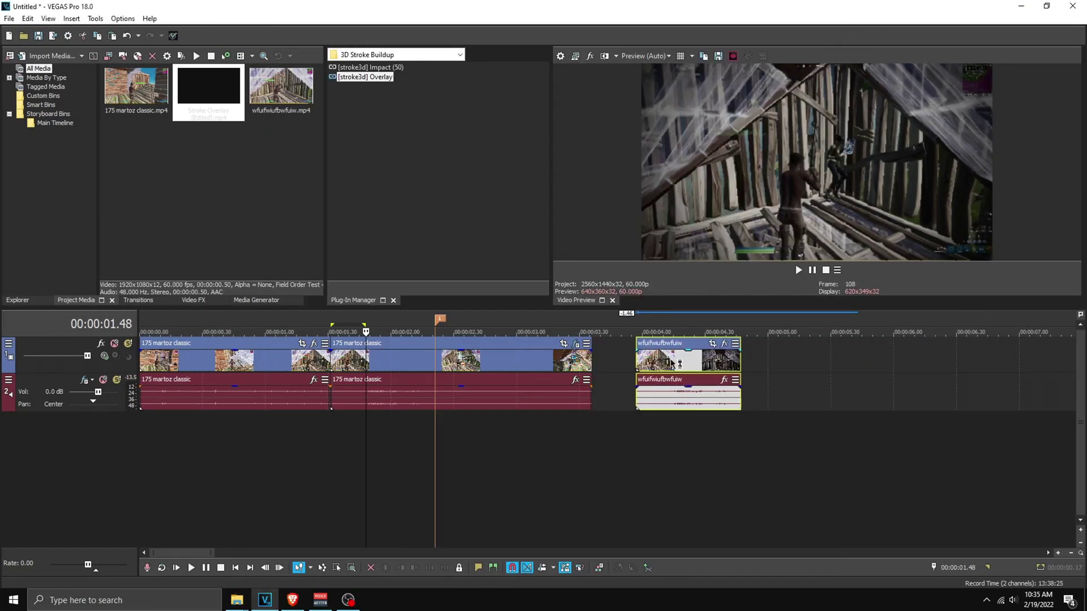
left_click(667, 354)
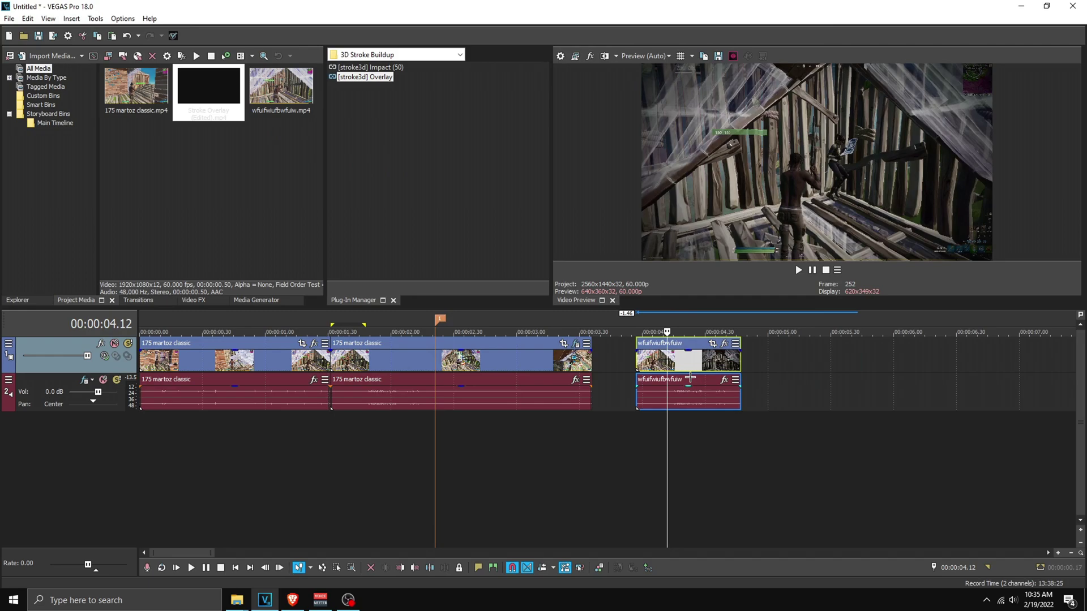
key("u")
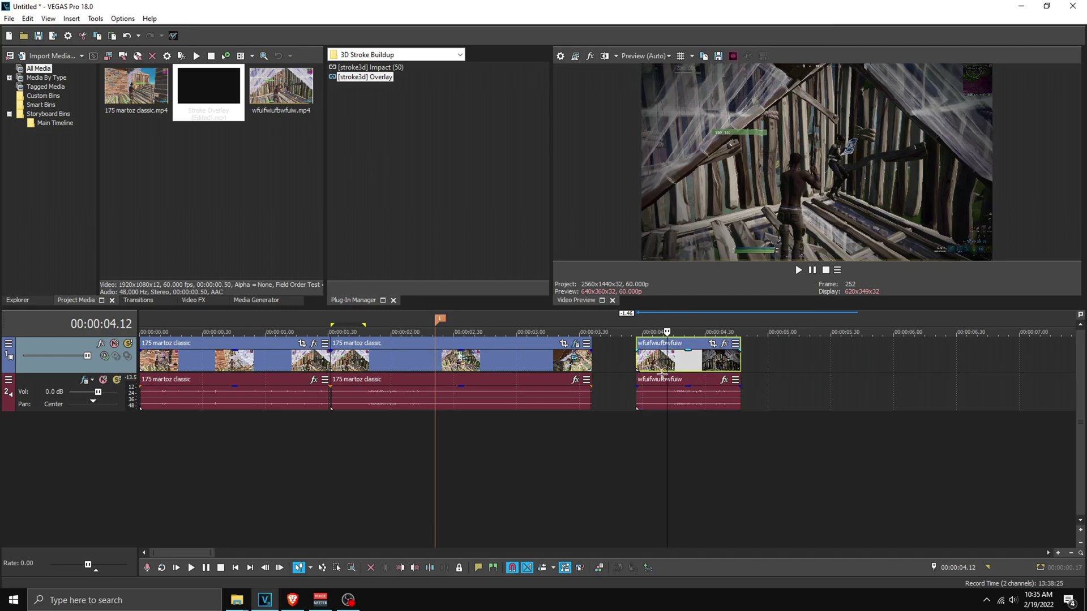
left_click(661, 403)
key("Delete")
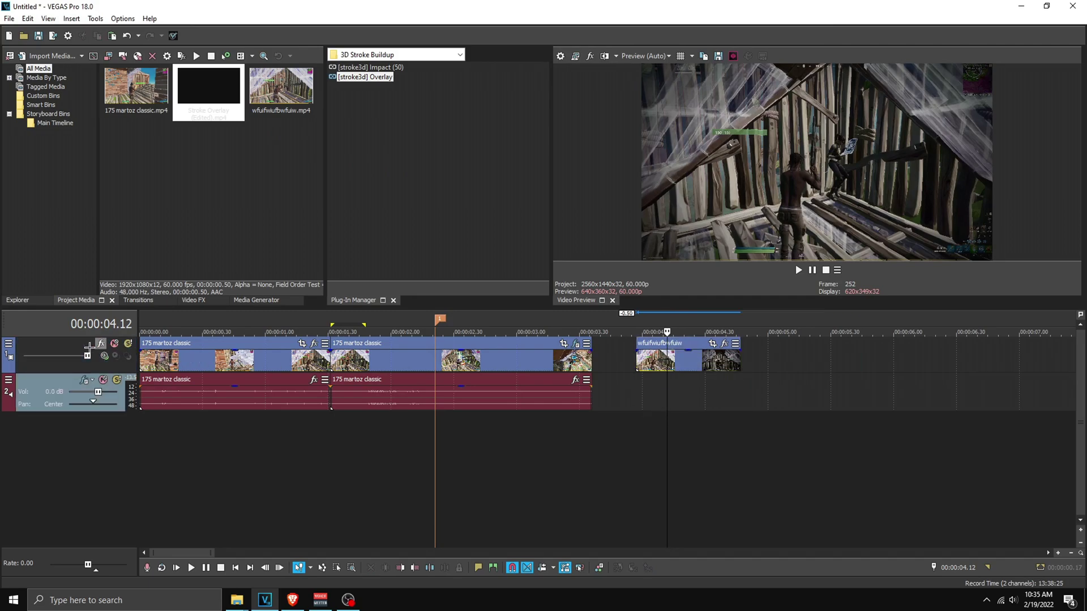
Insert two video tracks above the main footage and move the wfuifwiufbwfuiw clip to the uppermost one, aligned with the second clip's start.
left_click(173, 354)
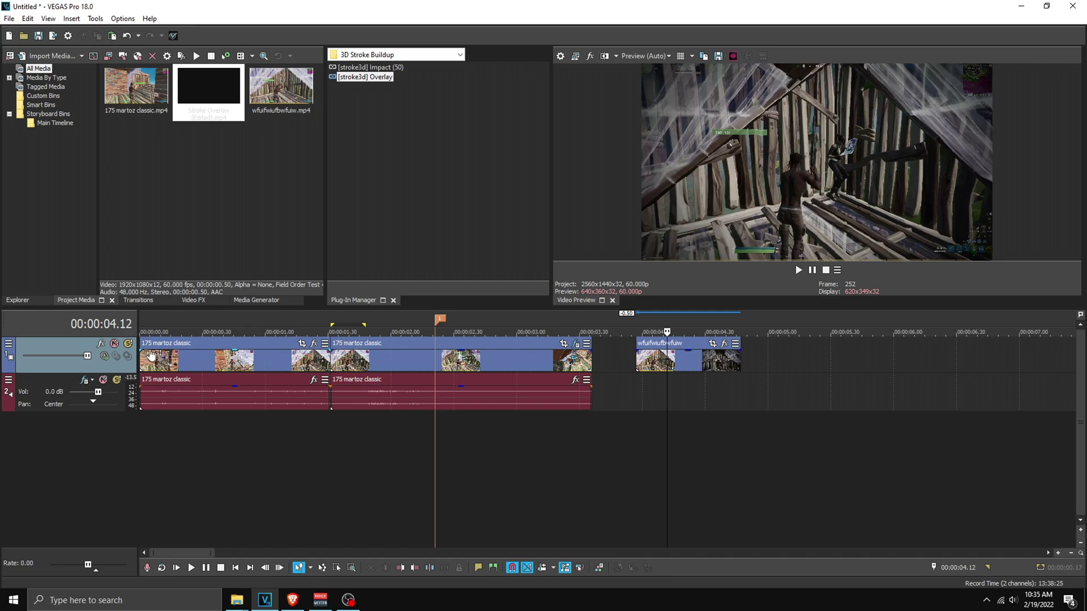
right_click(72, 343)
left_click(116, 369)
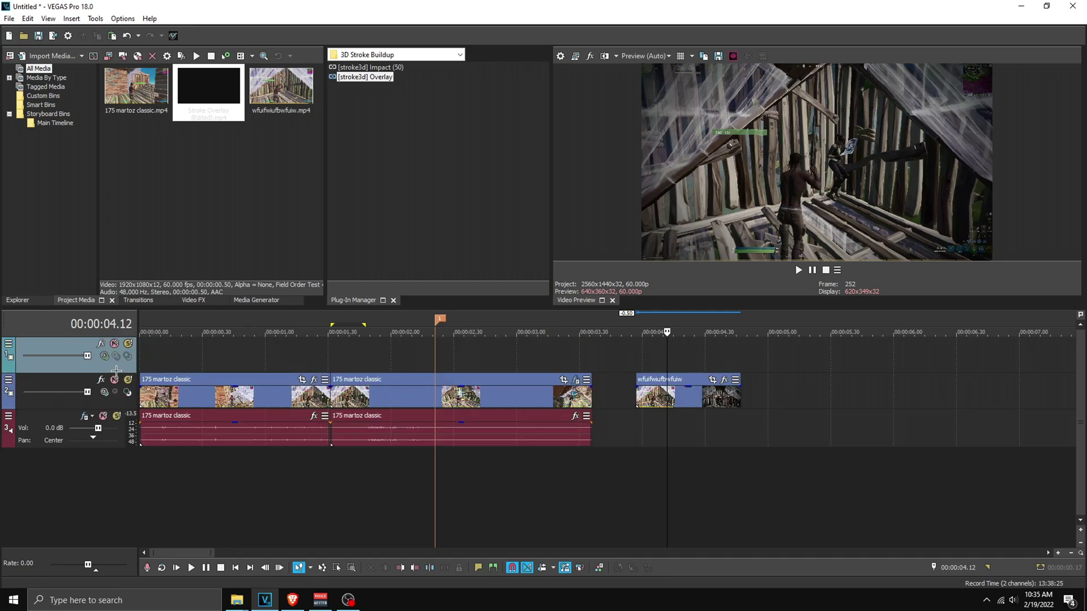
right_click(75, 339)
left_click(136, 364)
left_click_drag(650, 423, 342, 351)
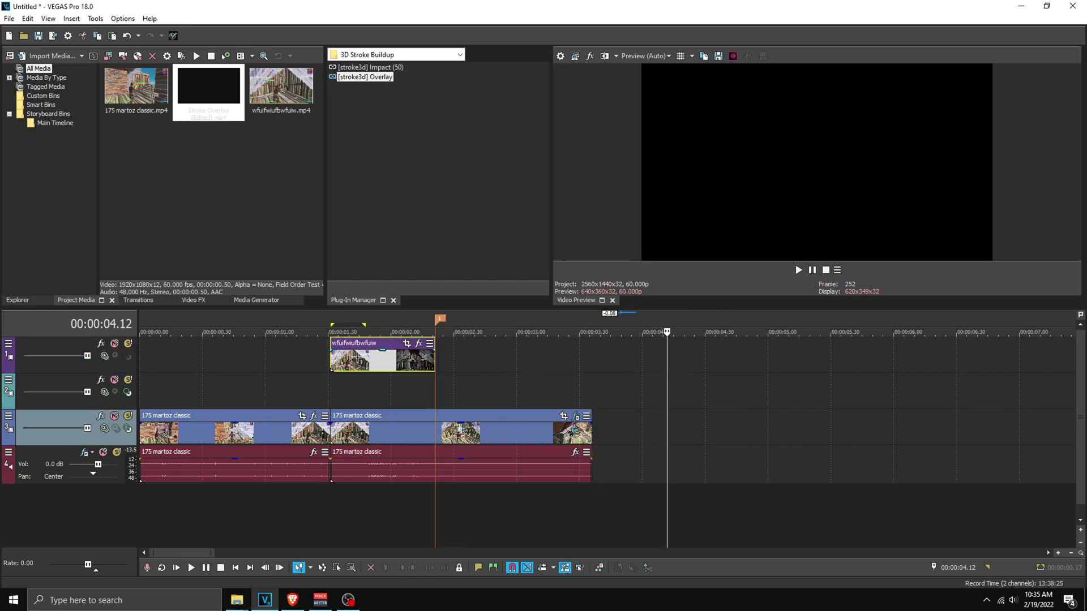
Add the Stroke Overlay (Edited) clip without its audio to the middle video track, directly beneath the wfuifwiufbwfuiw clip.
left_click(369, 379)
mouse_move(208, 85)
left_mouse_down()
mouse_move(667, 434)
mouse_move(627, 457)
mouse_move(647, 433)
left_mouse_up()
left_click(646, 433)
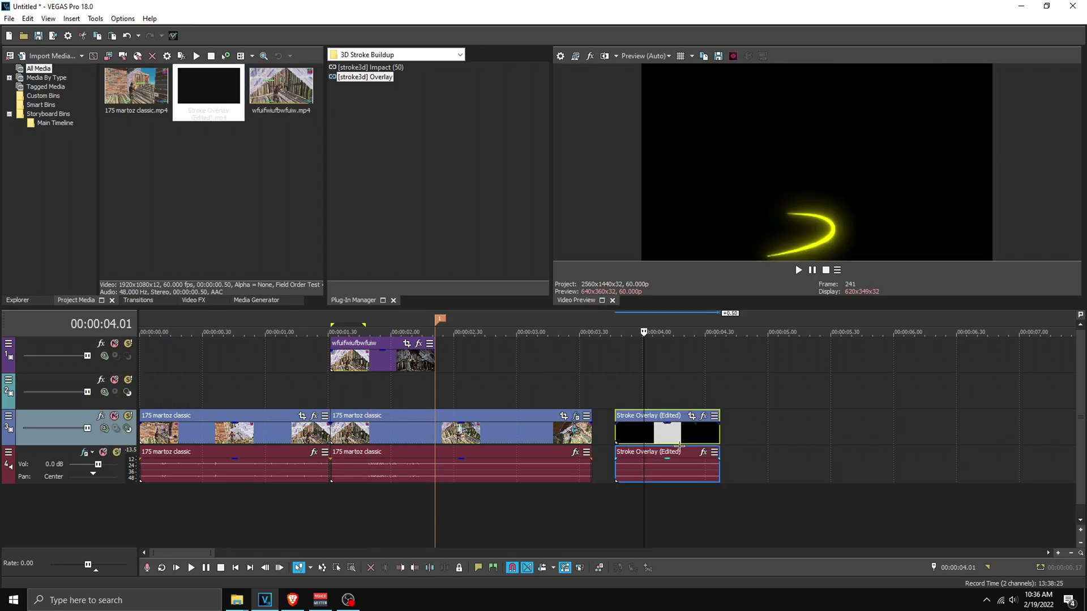
left_click(636, 472)
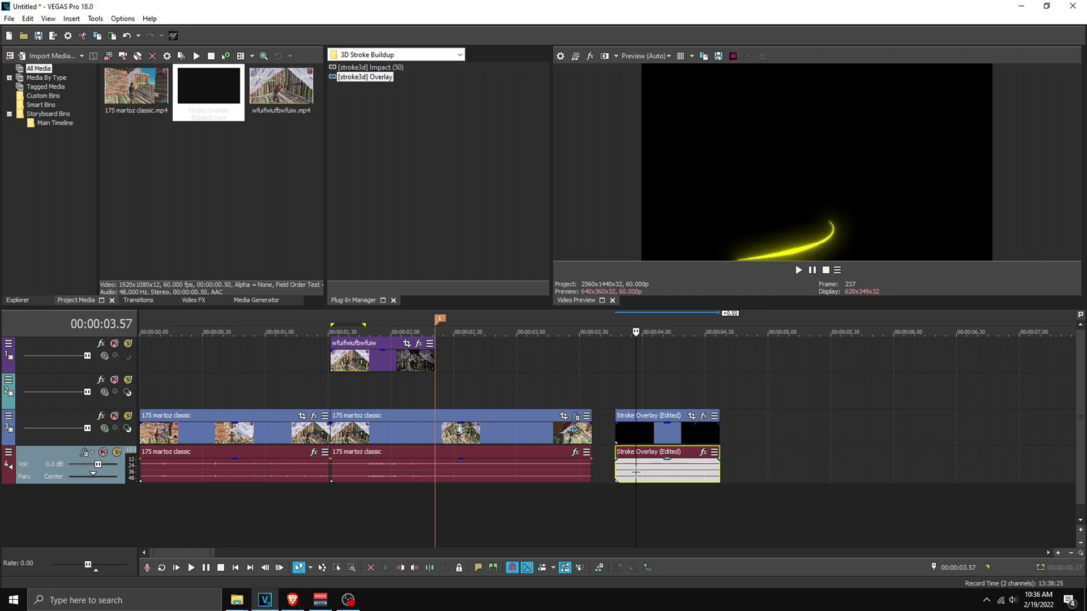
key("Delete")
mouse_move(659, 436)
left_mouse_down()
mouse_move(457, 374)
mouse_move(375, 383)
left_mouse_up()
left_click(377, 396)
scroll(482, 403, "up", 2)
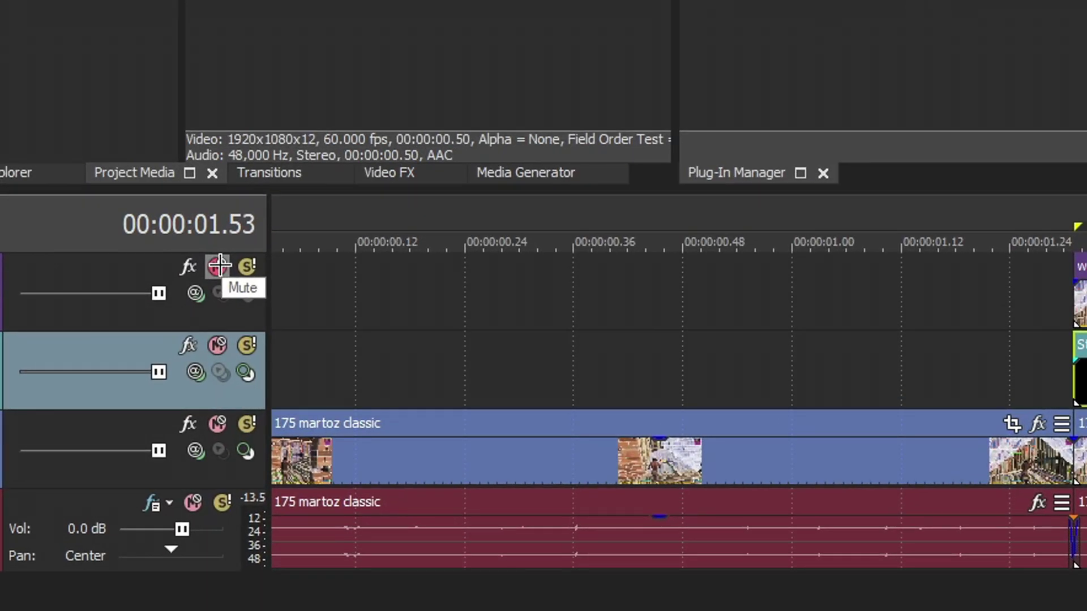
Mute the uppermost video track and apply the [stroke3d] Overlay effect chain to the Stroke Overlay (Edited) clip.
left_click(219, 266)
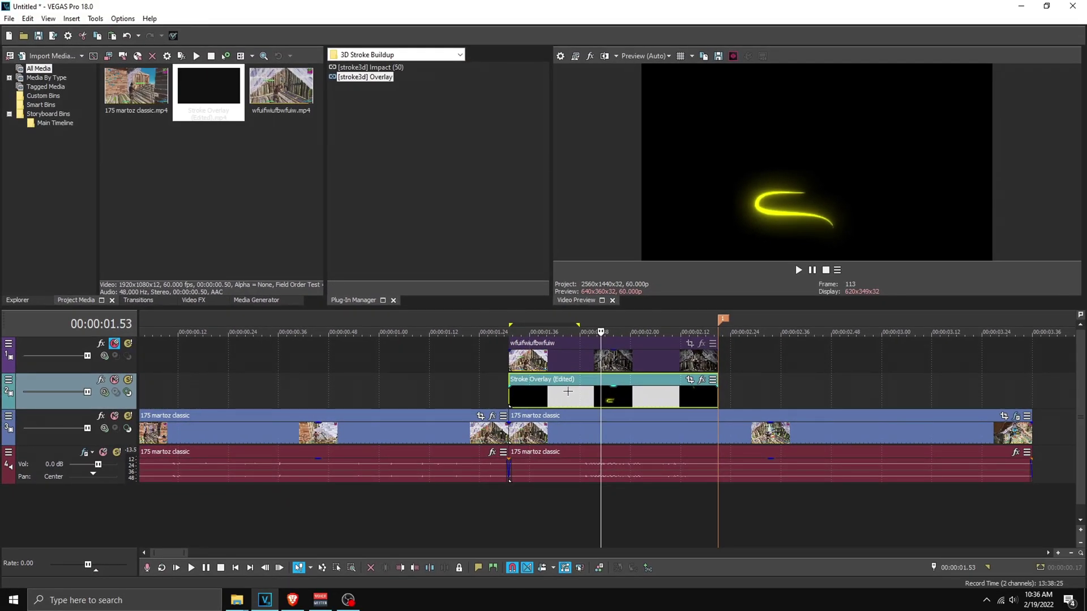
left_click(371, 89)
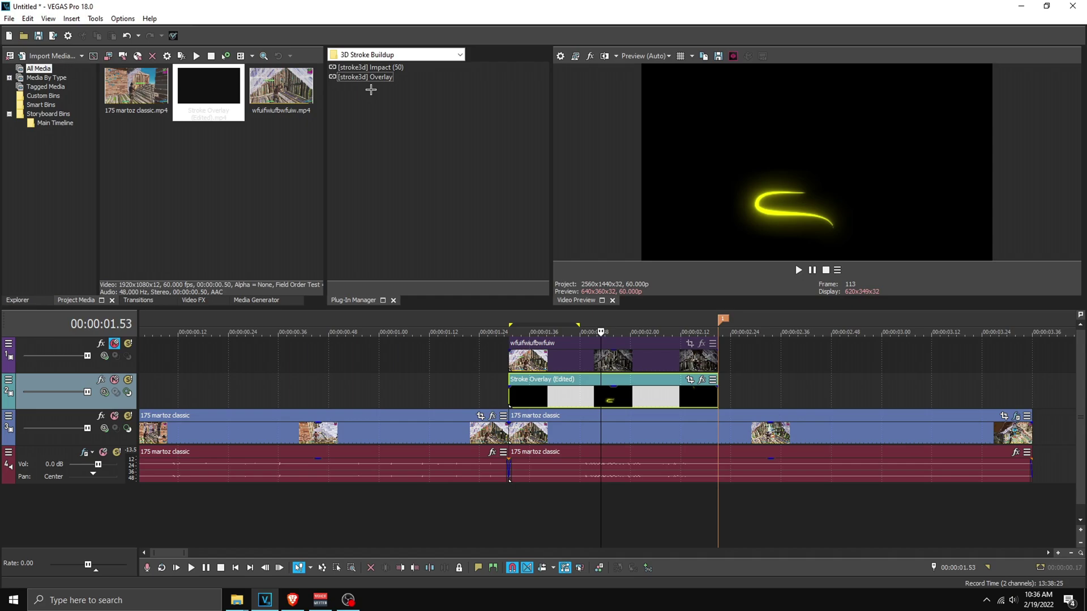
mouse_move(370, 77)
left_mouse_down()
mouse_move(619, 424)
mouse_move(595, 396)
mouse_move(589, 404)
left_mouse_up()
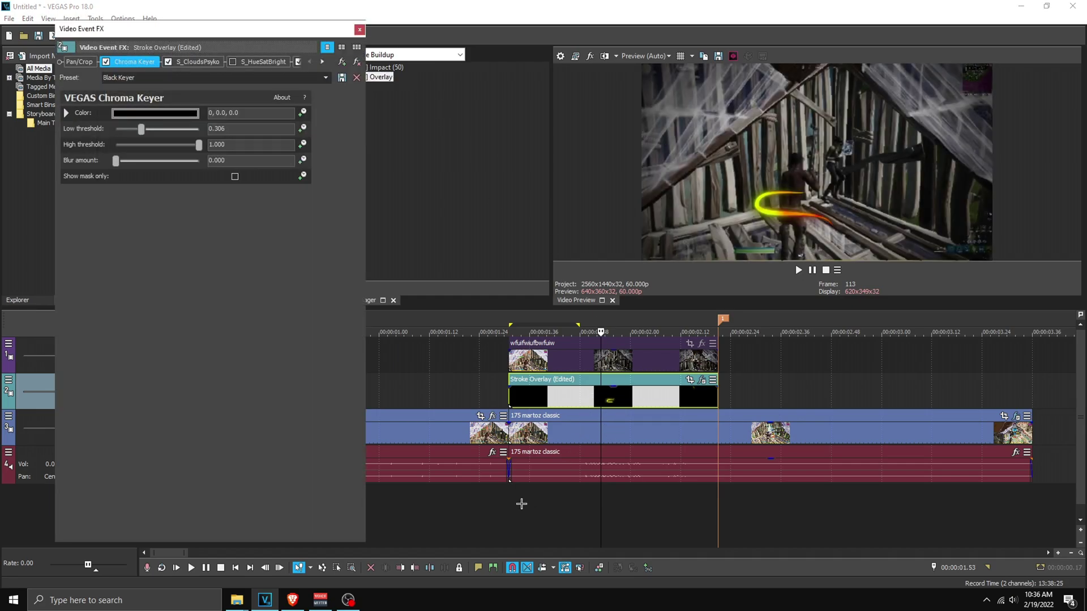